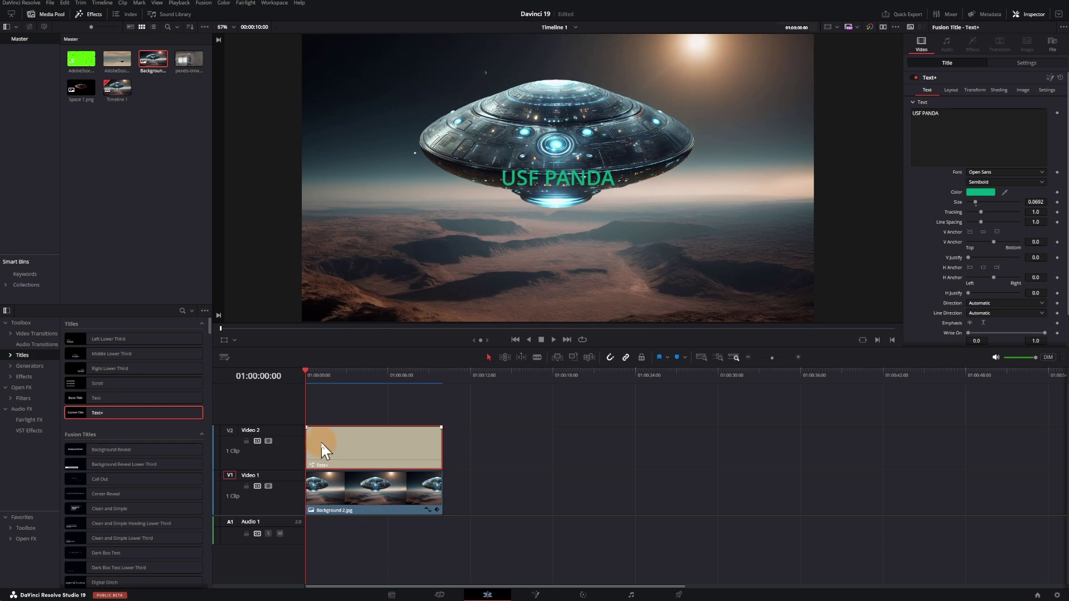
Switch the viewer's on-screen controls to Fusion Overlay and bring up the title's Template options.
left_click(235, 340)
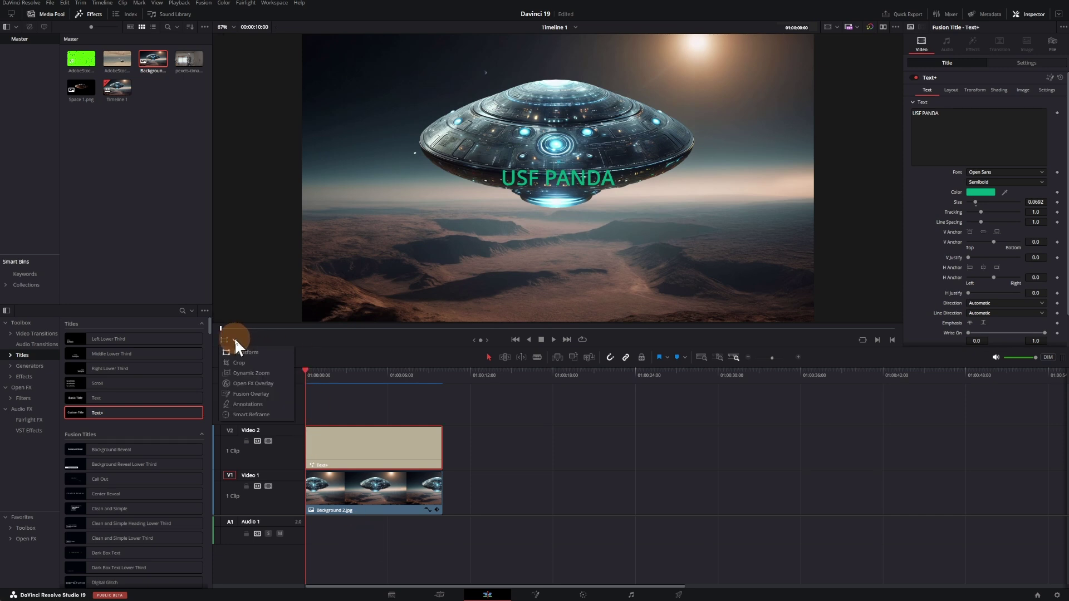
left_click(247, 394)
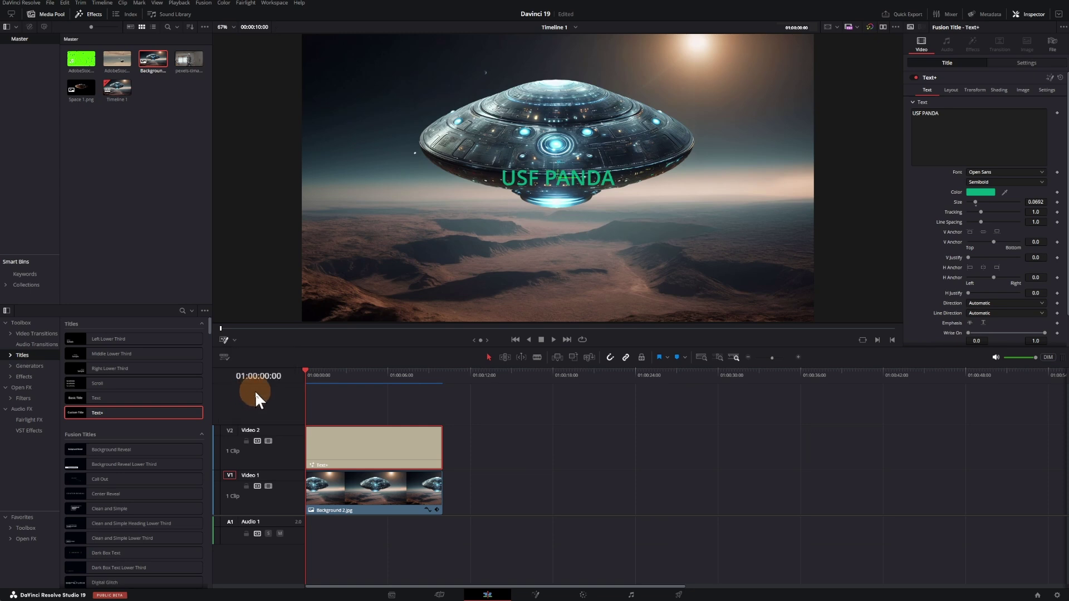
right_click(511, 205)
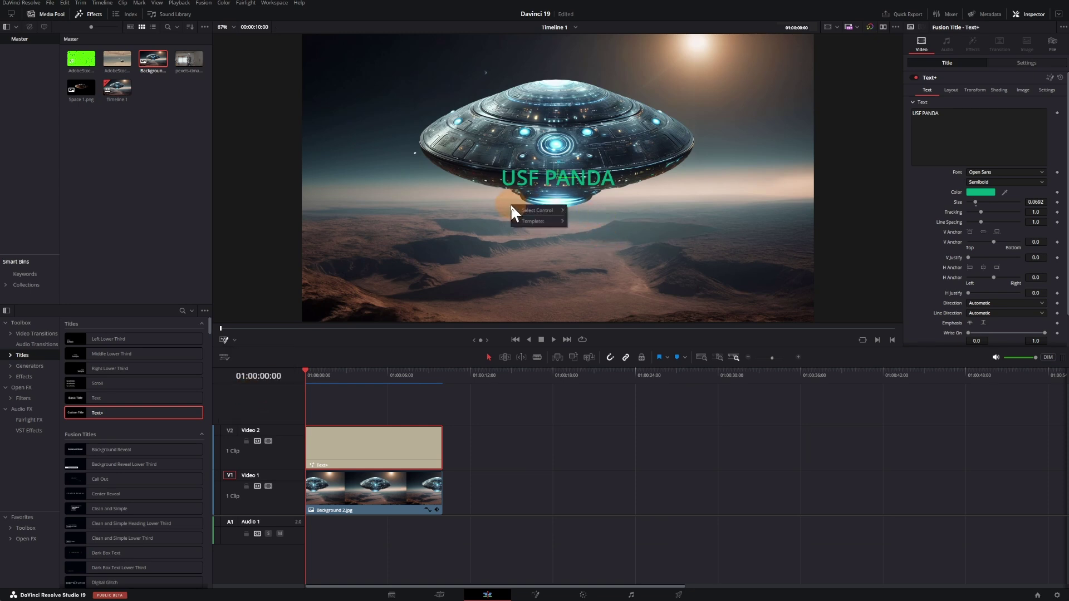
mouse_move(539, 210)
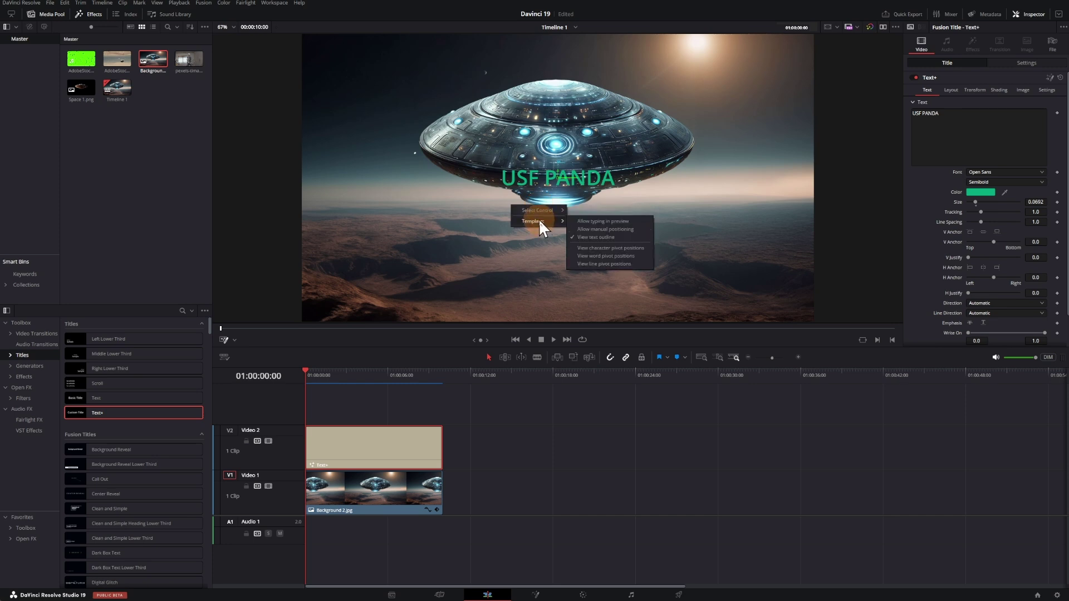
Allow manual positioning and arc the U, S, F and remaining letters along the saucer's rim.
left_click(605, 230)
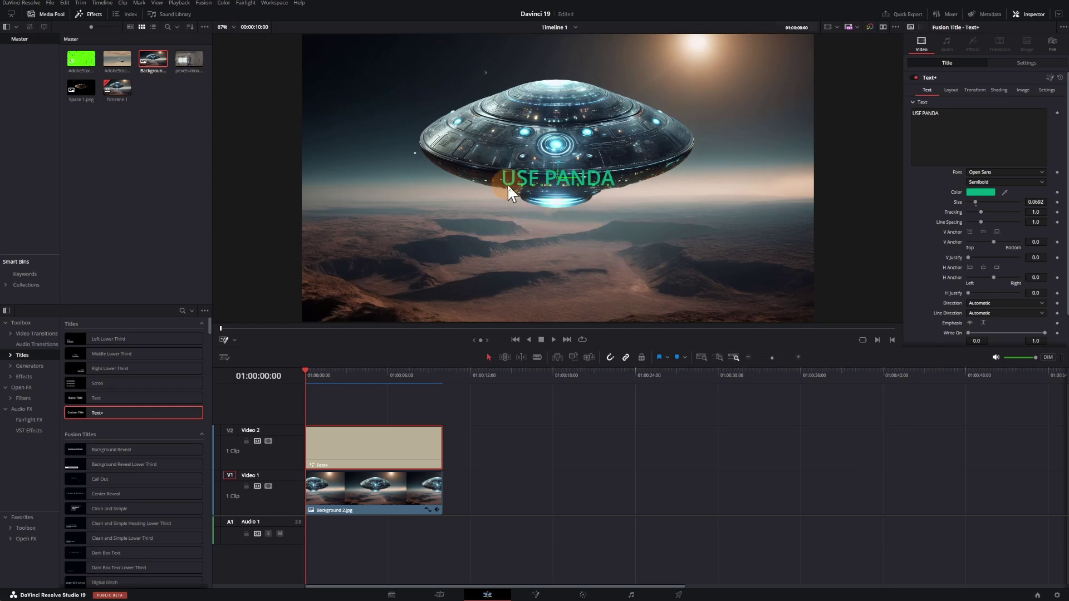
left_click_drag(508, 184, 475, 160)
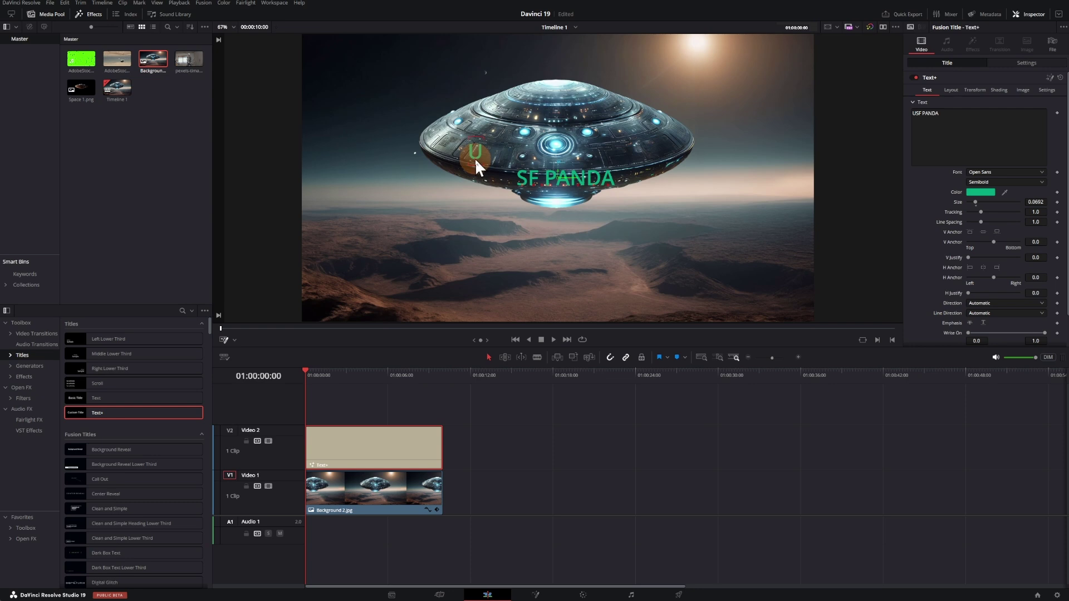
left_click(516, 191)
left_click_drag(520, 183, 512, 162)
left_click(530, 187)
left_click_drag(573, 181, 587, 162)
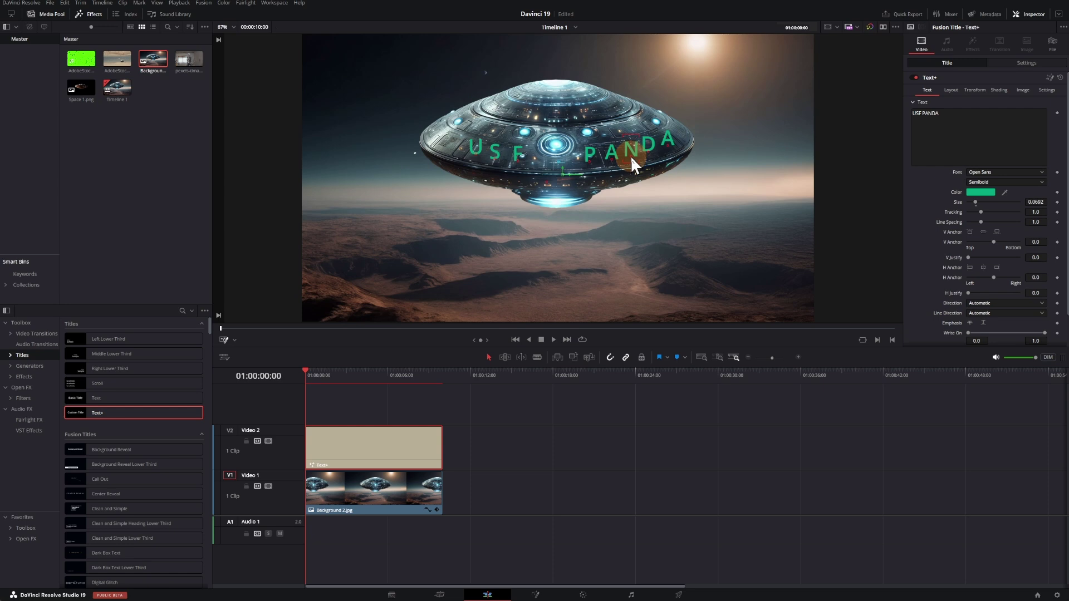
Set the USF PANDA text colour to the magenta basic colour (#ff55ff).
left_click(980, 192)
left_click(464, 277)
left_click(474, 278)
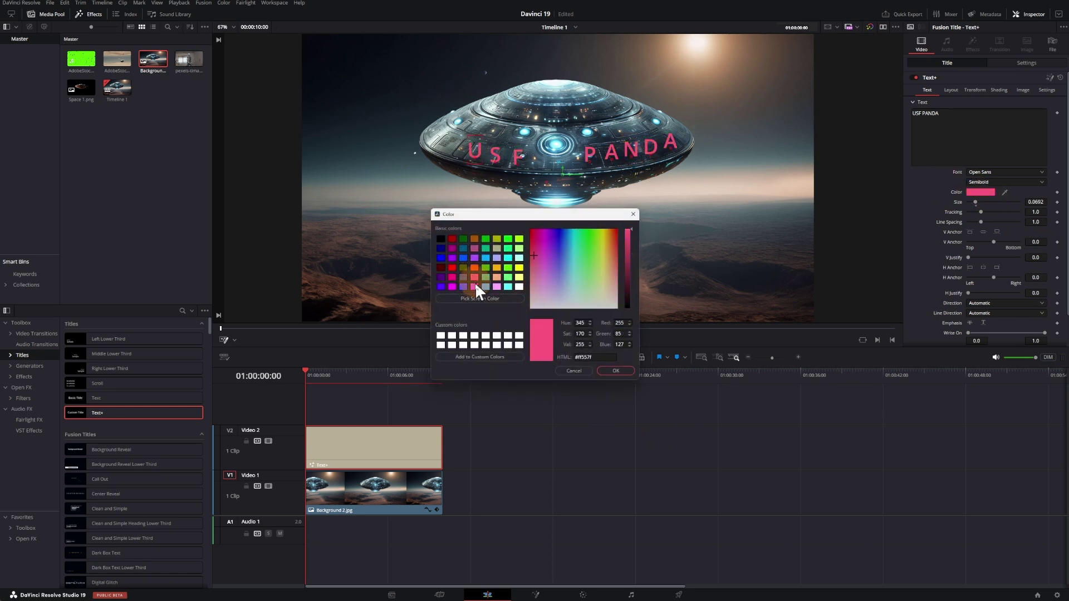
left_click(475, 287)
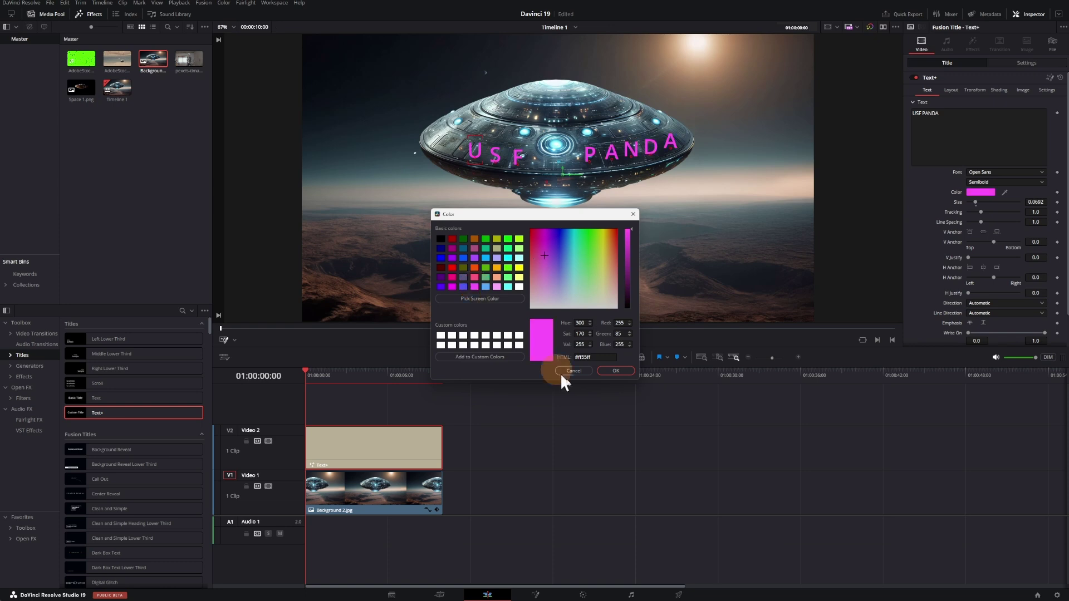
left_click(615, 371)
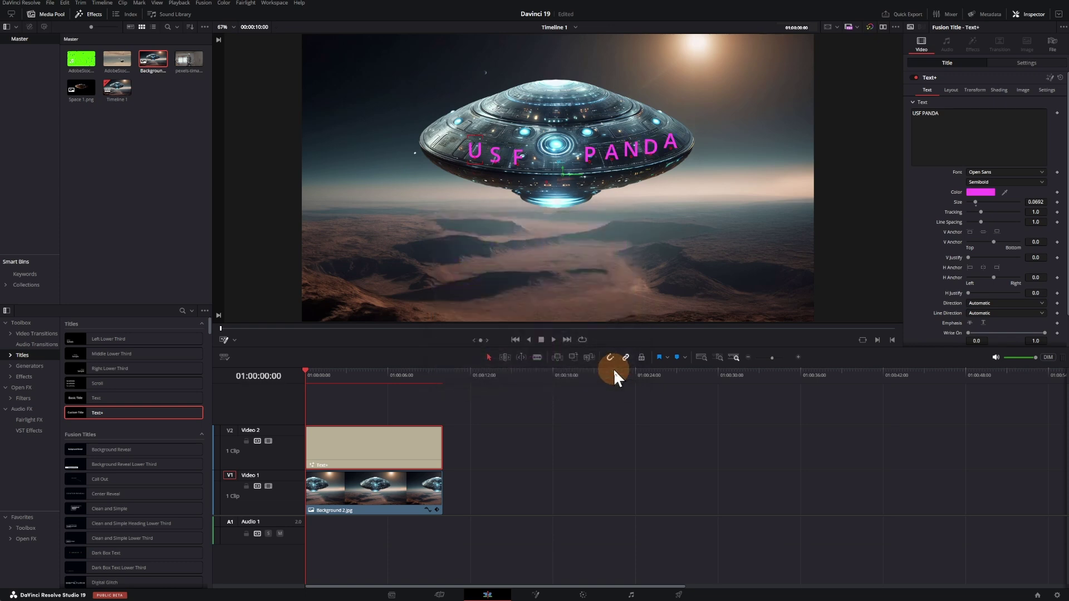
Raise the title's Yaw to 0.065 in the Inspector Settings.
left_click(1025, 62)
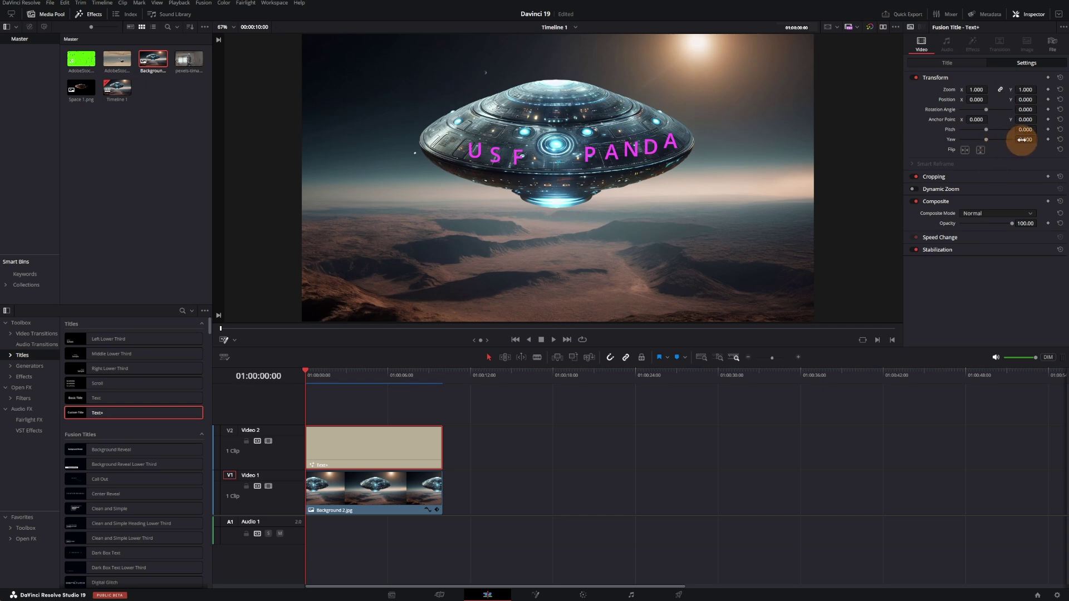
mouse_move(1025, 139)
left_mouse_down()
mouse_move(1061, 144)
mouse_move(1057, 134)
mouse_move(992, 133)
mouse_move(1064, 134)
mouse_move(1039, 129)
left_mouse_up()
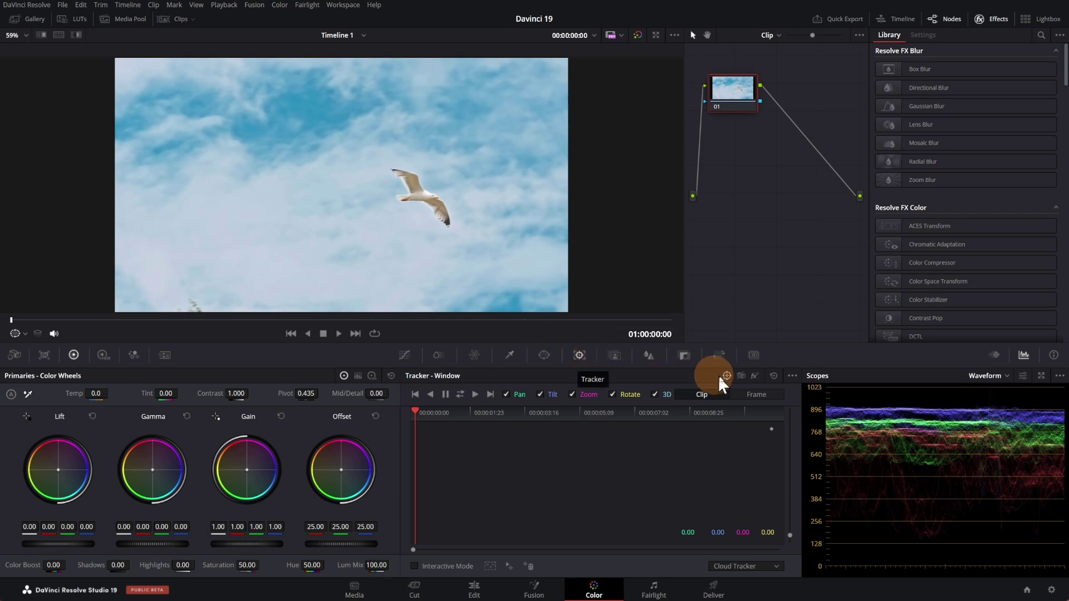
Switch the Tracker to FX mode with IntelliTrack as the tracking method.
left_click(754, 374)
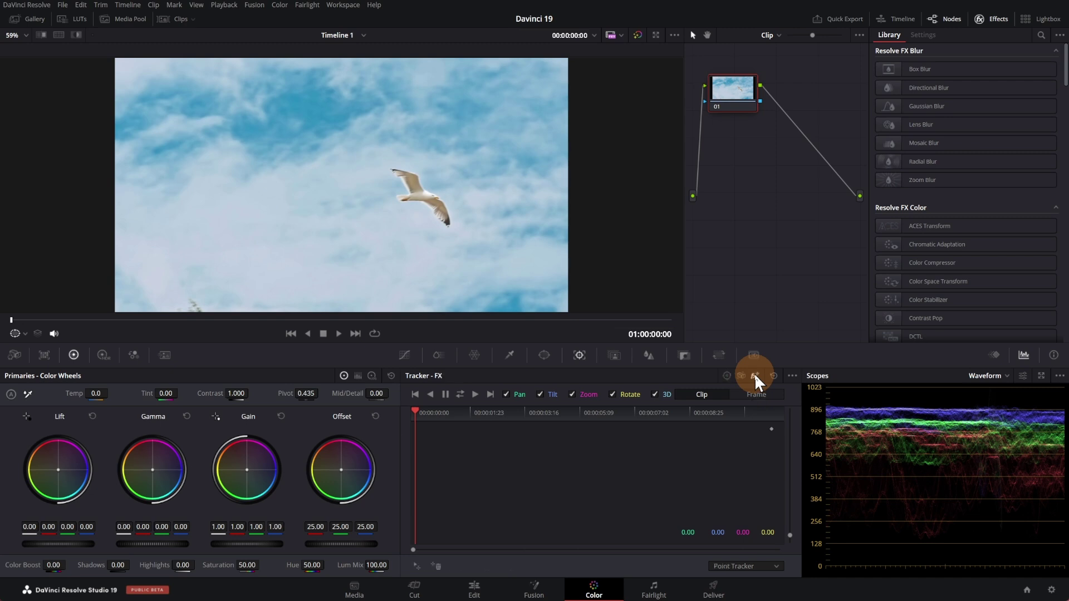
left_click(777, 572)
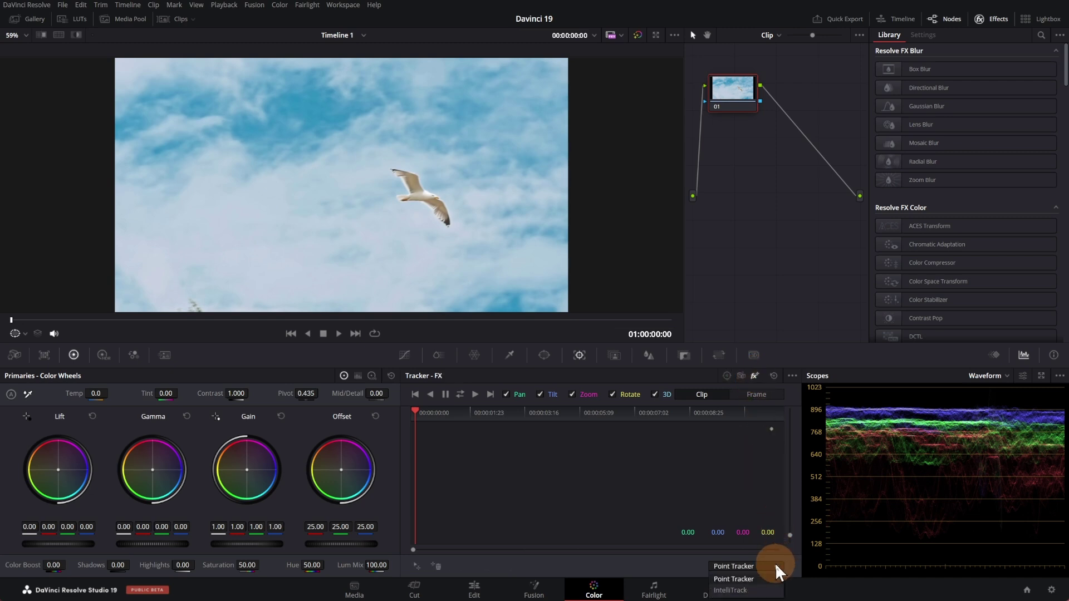
left_click(749, 590)
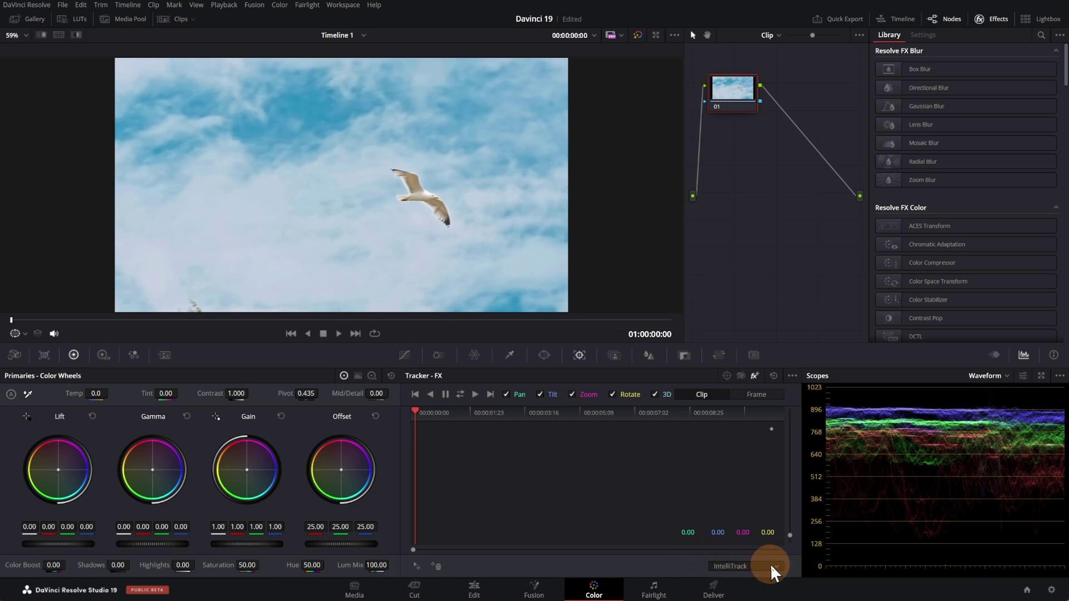
Add a tracker point on the seagull, track it forward and reverse, and play back.
left_click(416, 567)
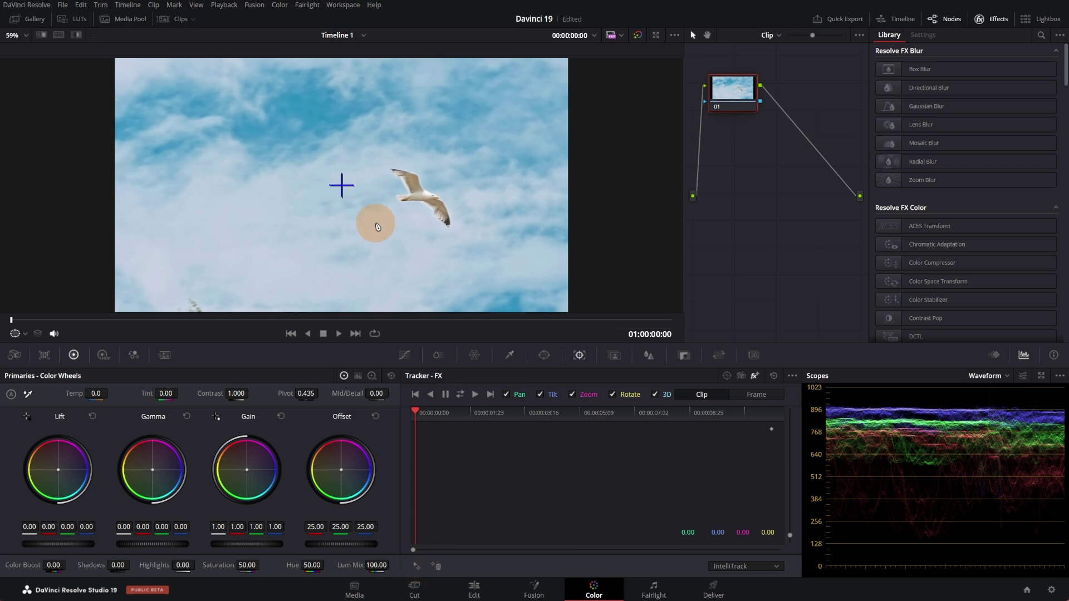
left_click_drag(341, 185, 419, 194)
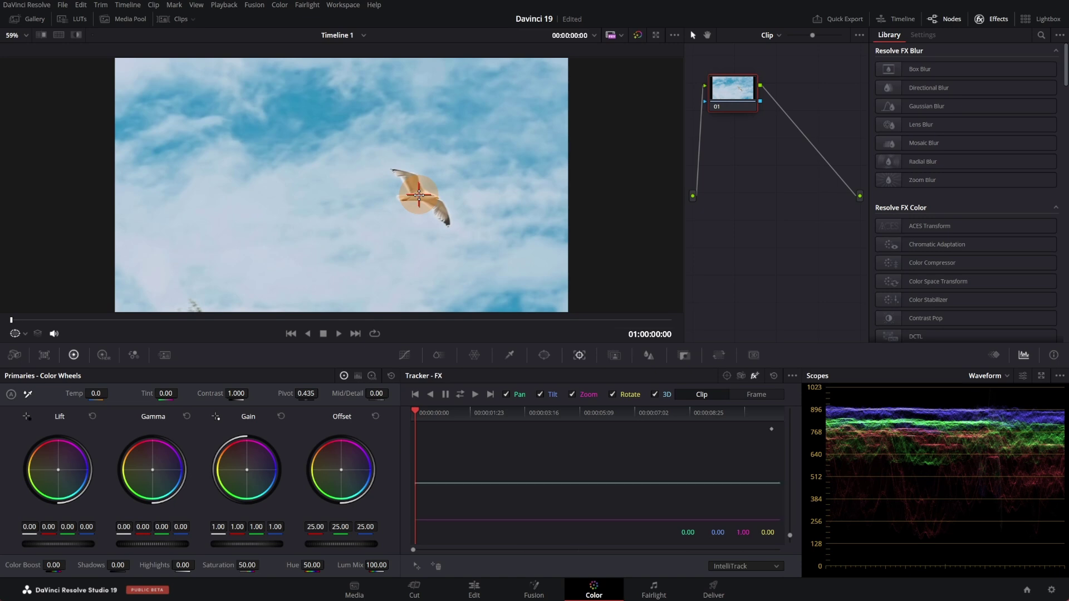
left_click(460, 394)
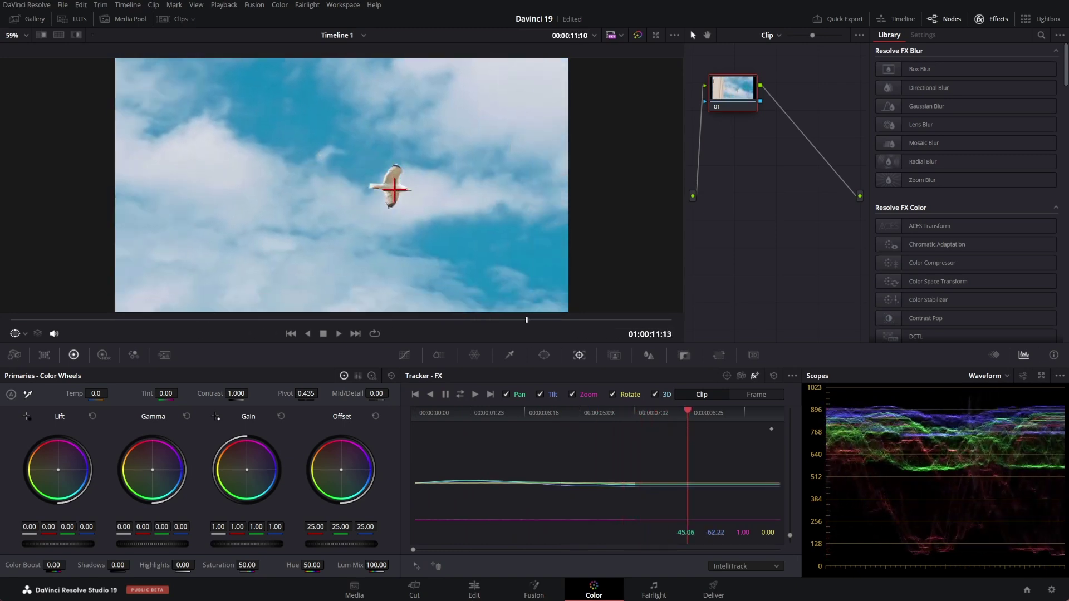
left_click(338, 333)
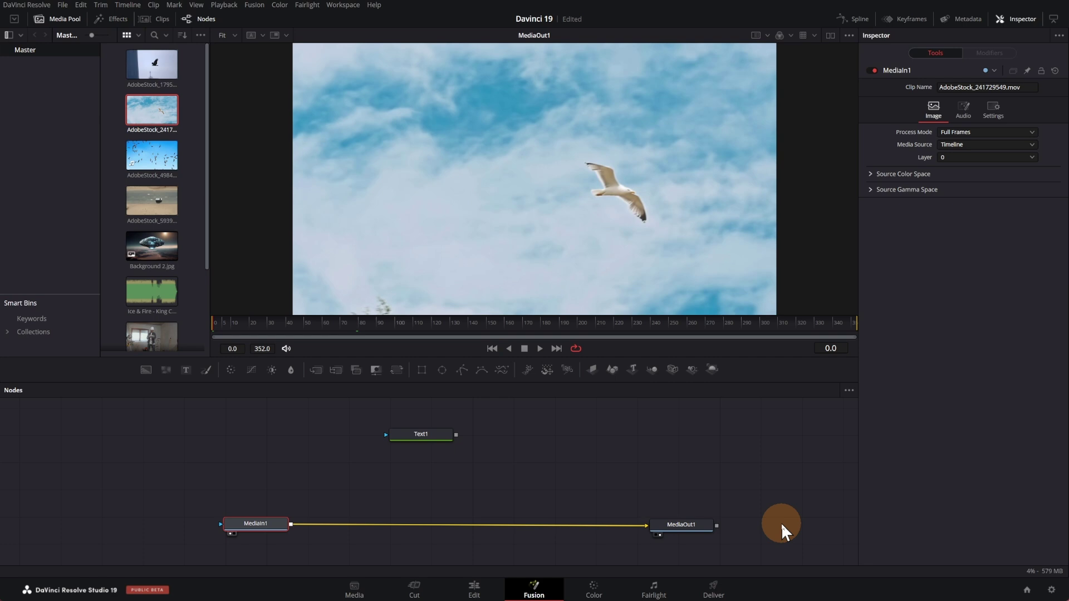
Insert a Tracker node before MediaOut1 and track the seagull forward with IntelliTrack 1.
key("shift+space")
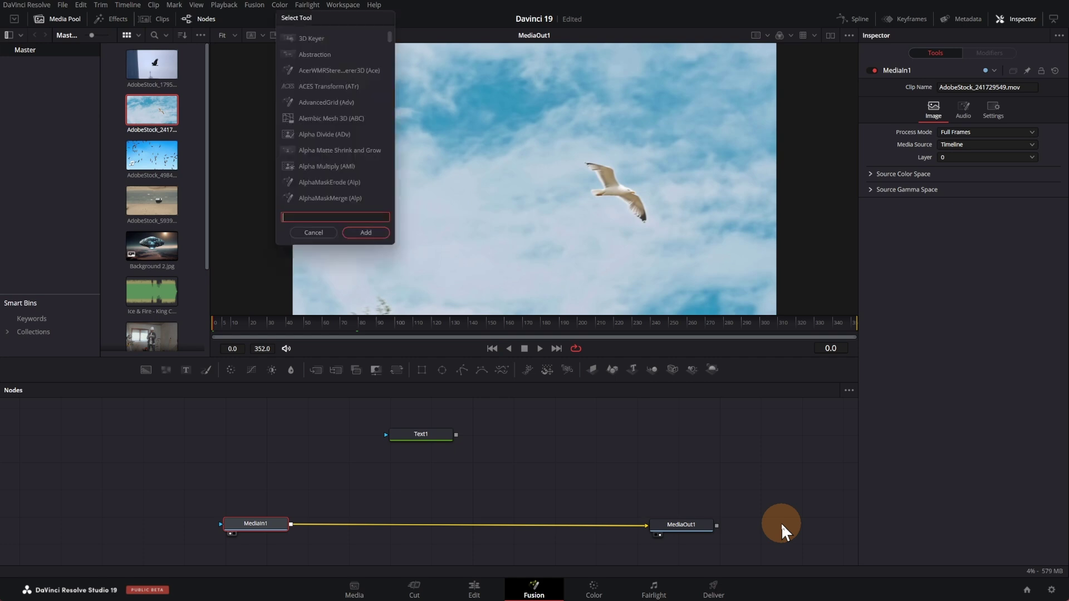
type("tr")
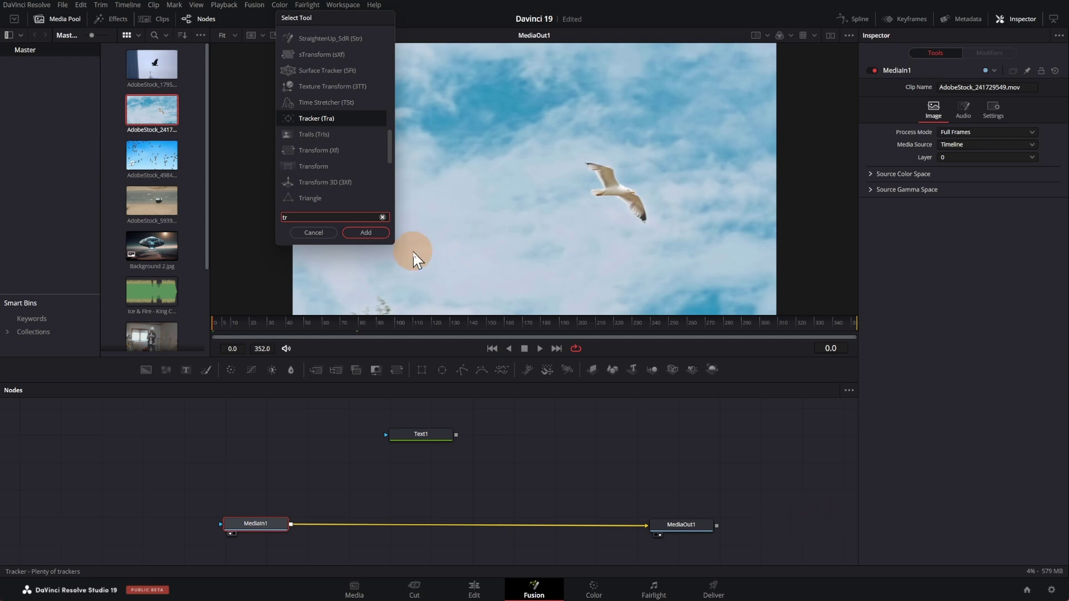
left_click(318, 117)
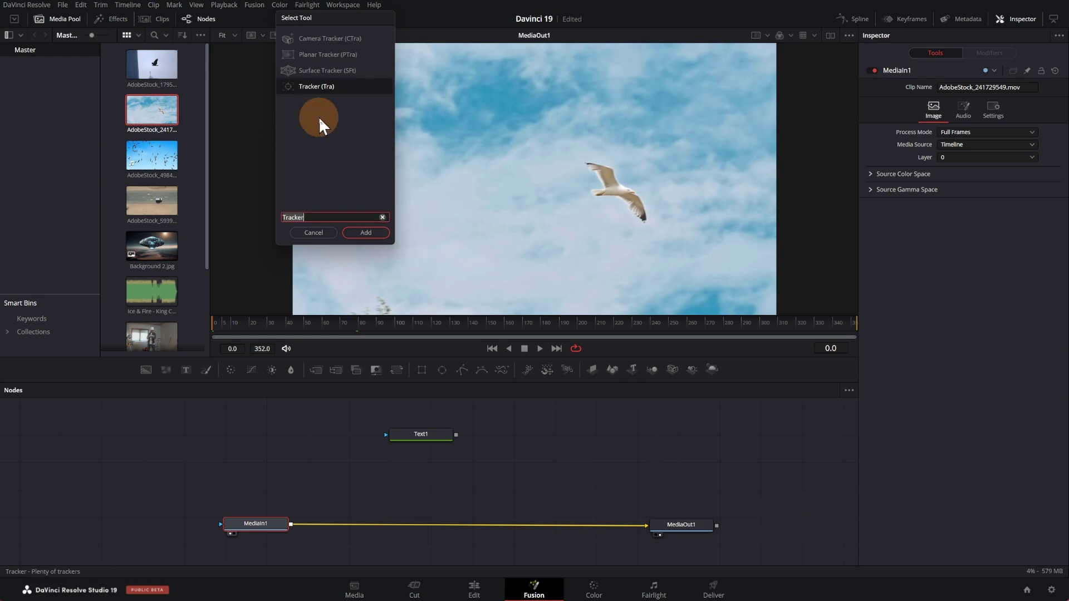
left_click(365, 234)
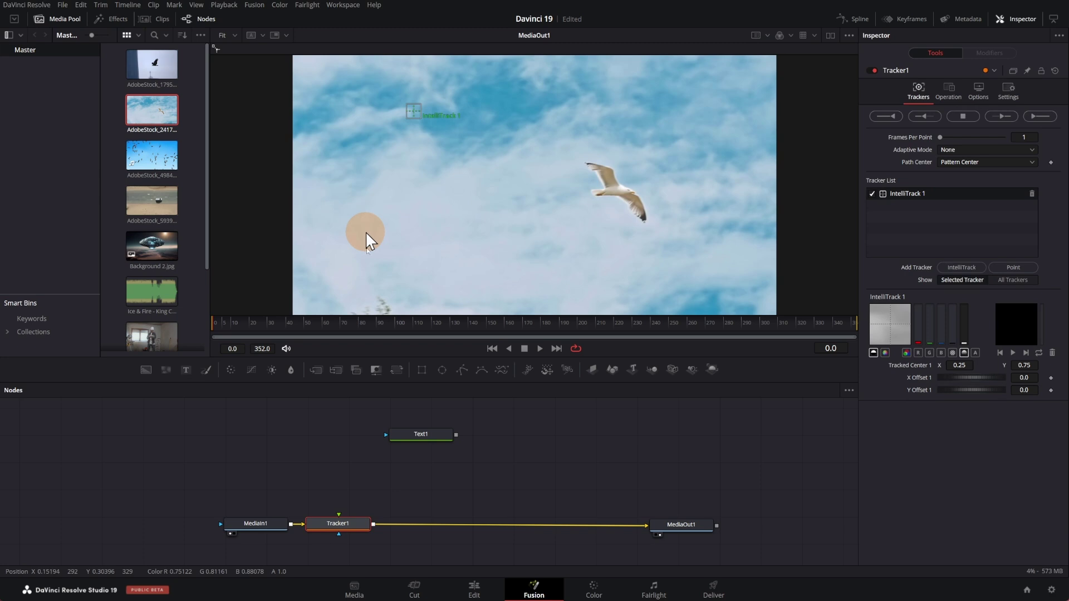
left_click(359, 525)
left_click_drag(350, 523, 433, 523)
left_click_drag(413, 115, 617, 191)
left_click(1032, 115)
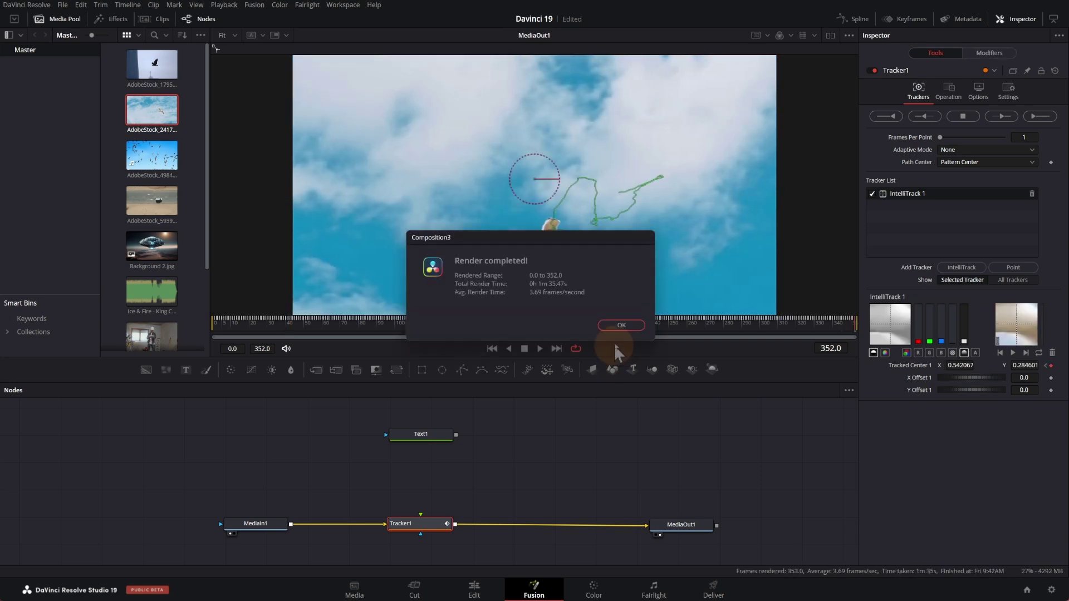
Dismiss the render-complete message, save the project, and play the tracked clip.
left_click(620, 327)
key("ctrl+s")
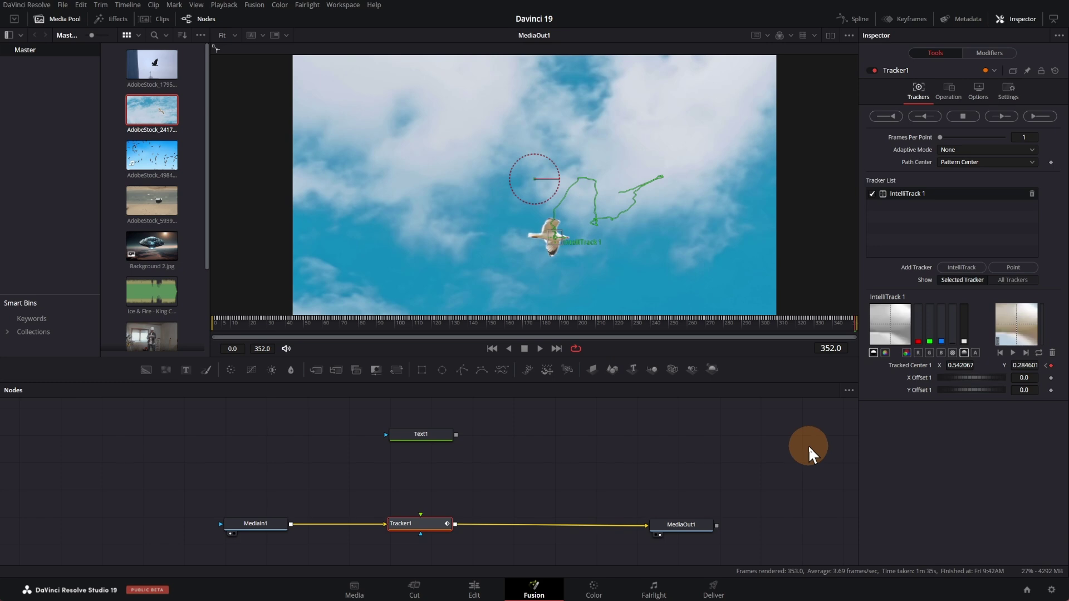
left_click(539, 349)
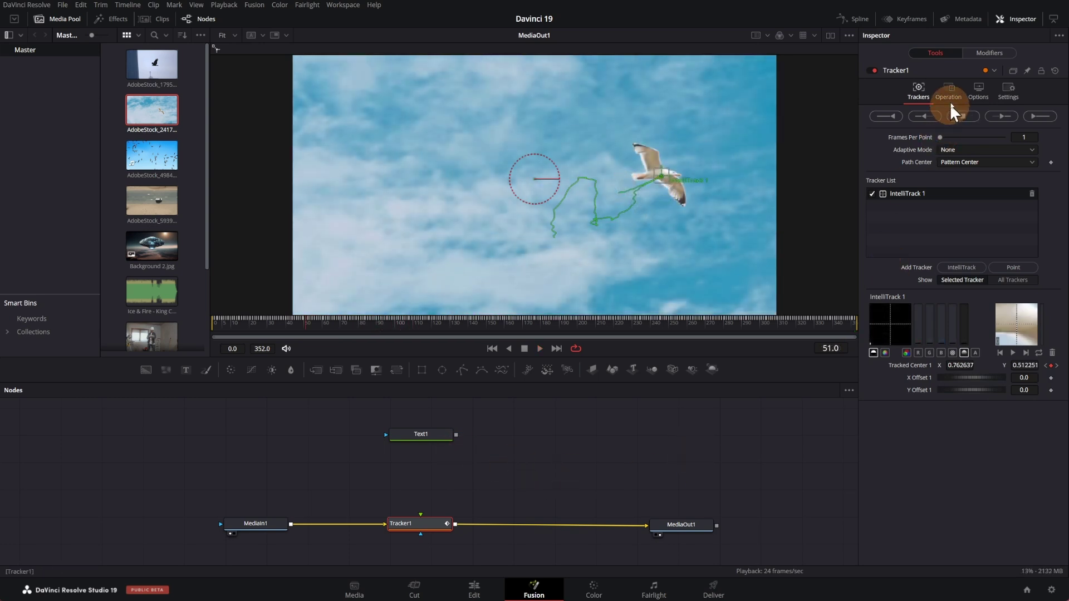
Set Tracker1 to Match Move, preview Text1 as foreground, then disconnect the Tracking text.
left_click(950, 87)
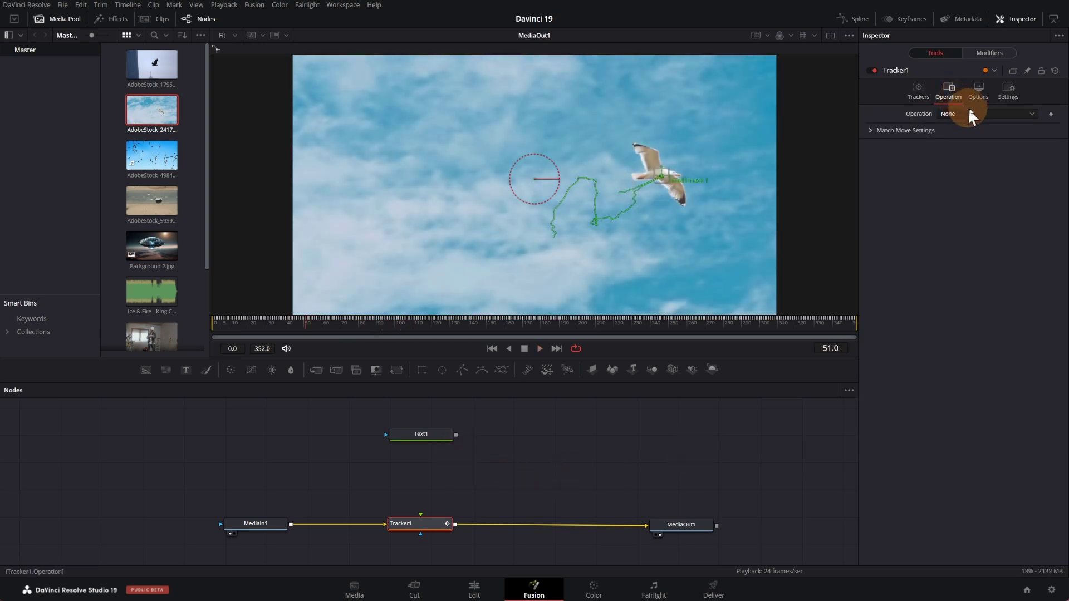
left_click(1031, 113)
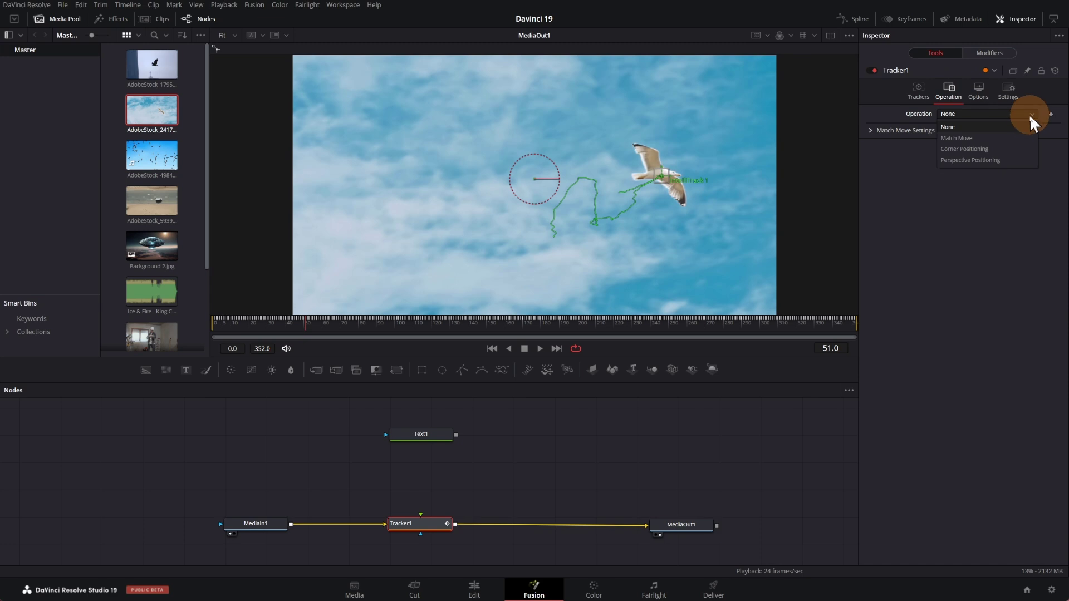
left_click(1007, 137)
left_click_drag(456, 435, 421, 523)
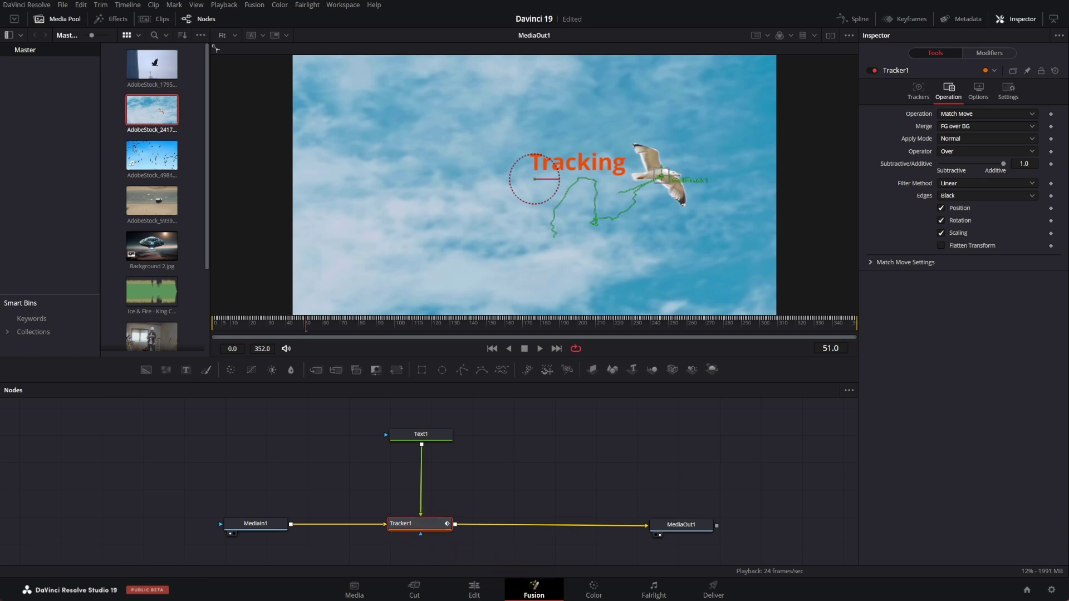
left_click(539, 350)
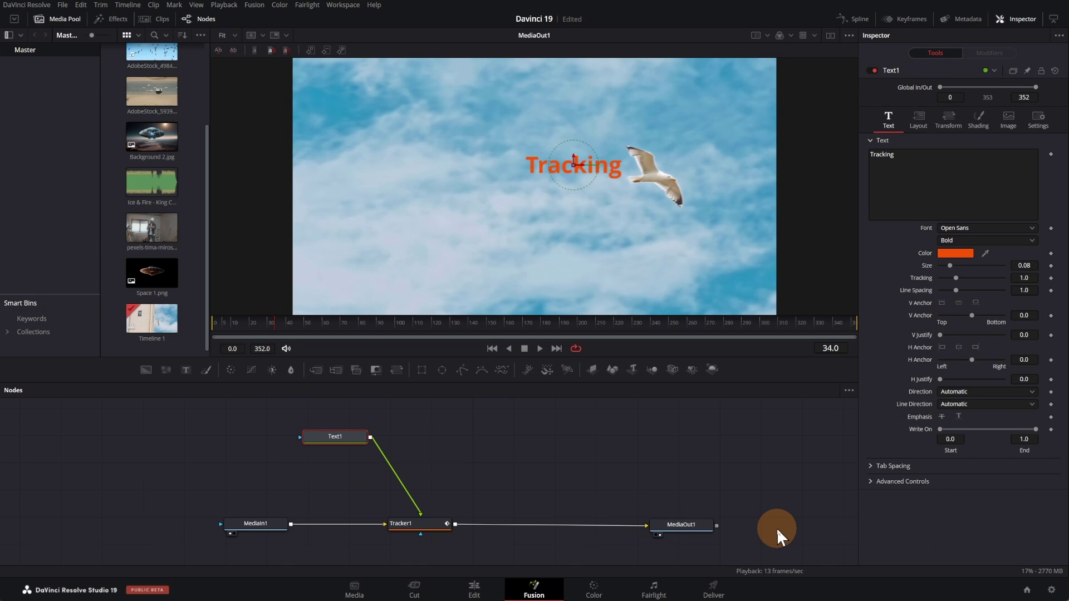
left_click(406, 490)
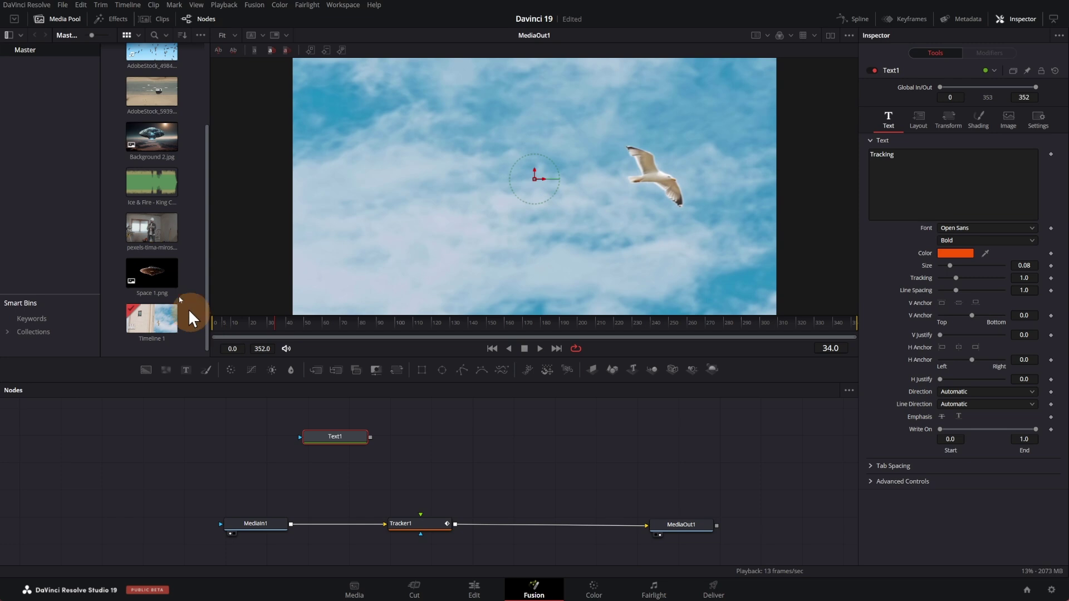
Add Space 1.png via a Transform into Tracker1, sized 0.35 and placed above the gull.
left_click_drag(546, 456, 425, 525)
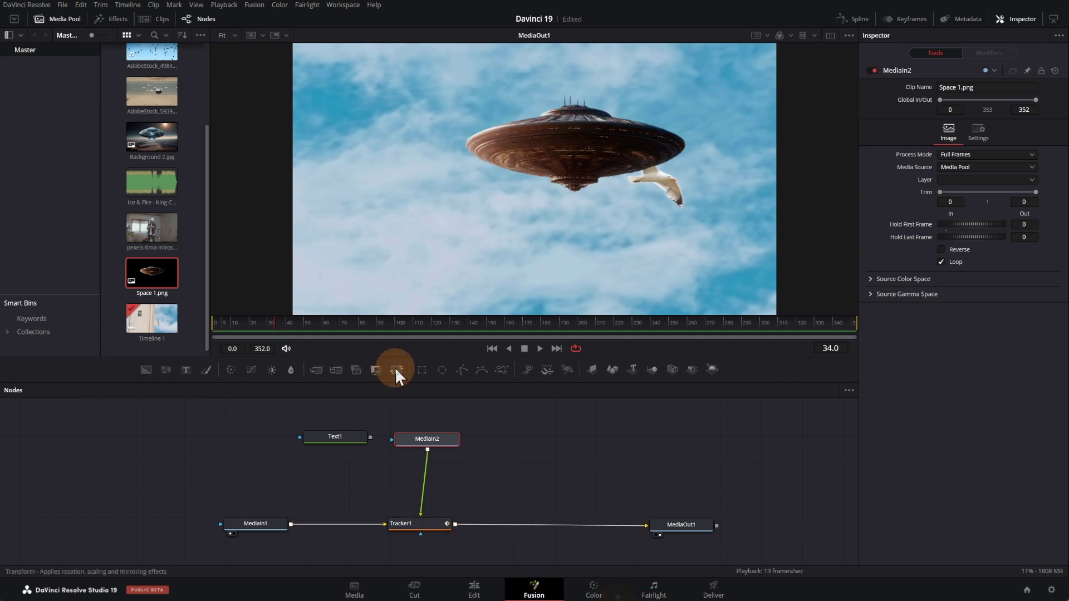
left_click_drag(396, 376, 428, 486)
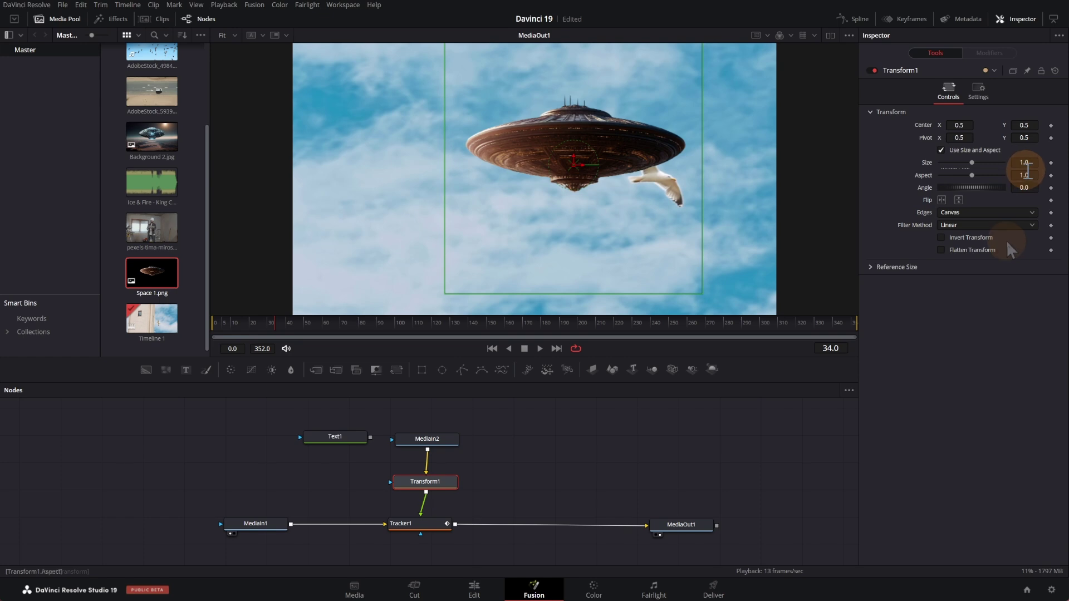
left_click_drag(1026, 162, 794, 182)
left_click_drag(575, 170, 589, 124)
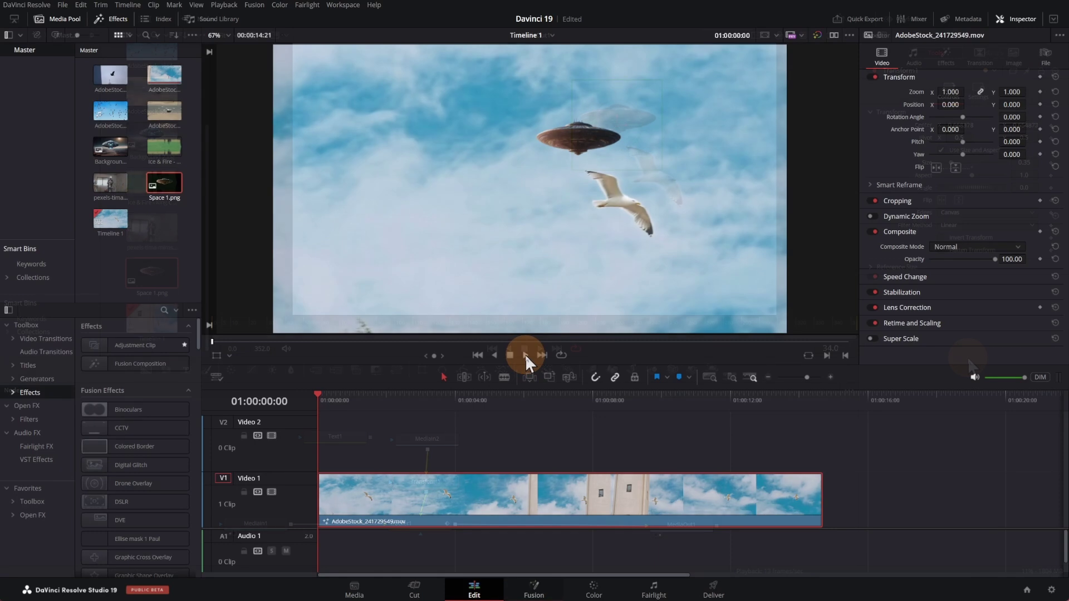
Play back the composite to check the saucer follows the seagull.
left_click(526, 355)
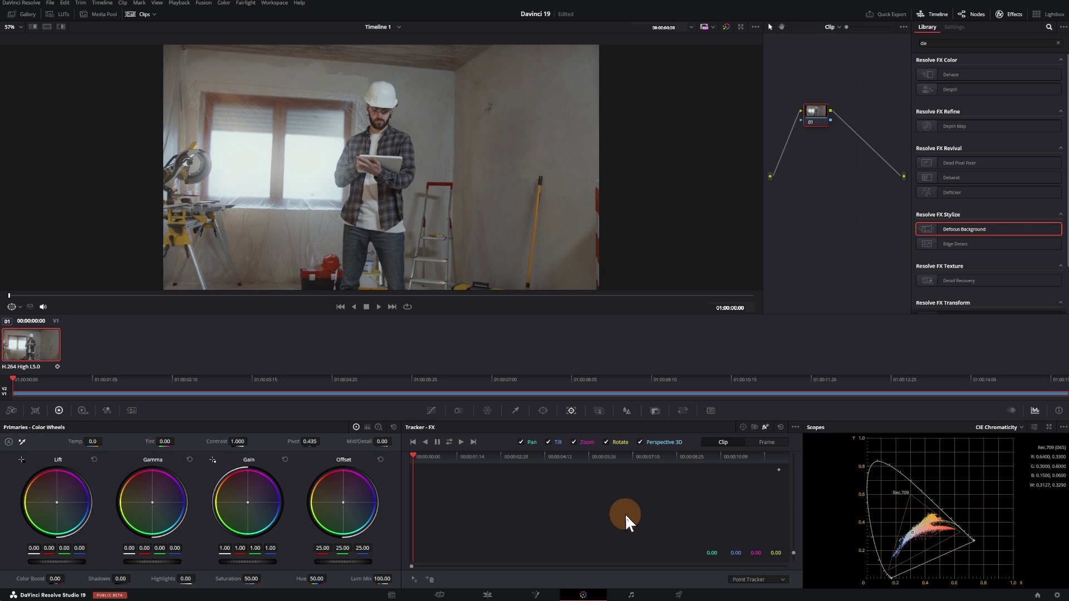
Paint a Better-quality Magic Mask stroke on the worker and track it through the clip.
left_click(600, 411)
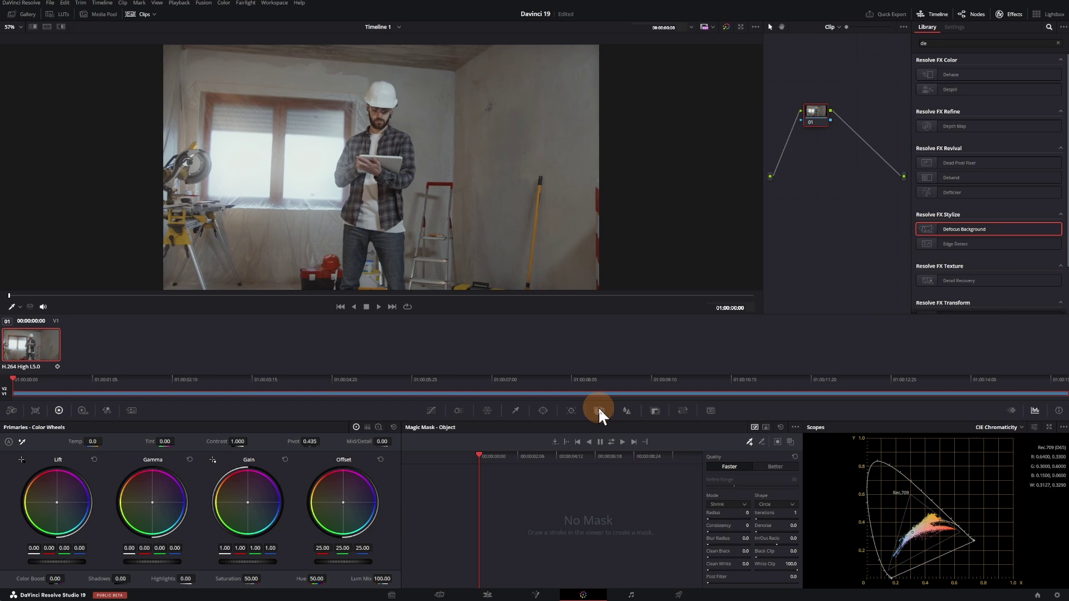
left_click(774, 467)
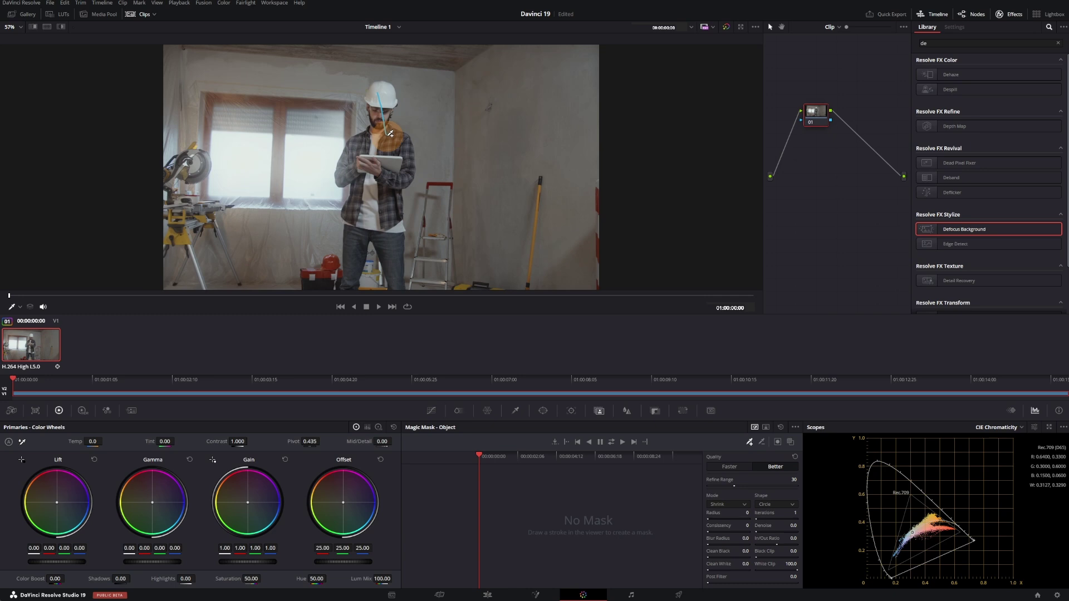
mouse_move(399, 150)
left_mouse_down()
mouse_move(393, 210)
mouse_move(366, 160)
mouse_move(384, 133)
left_mouse_up()
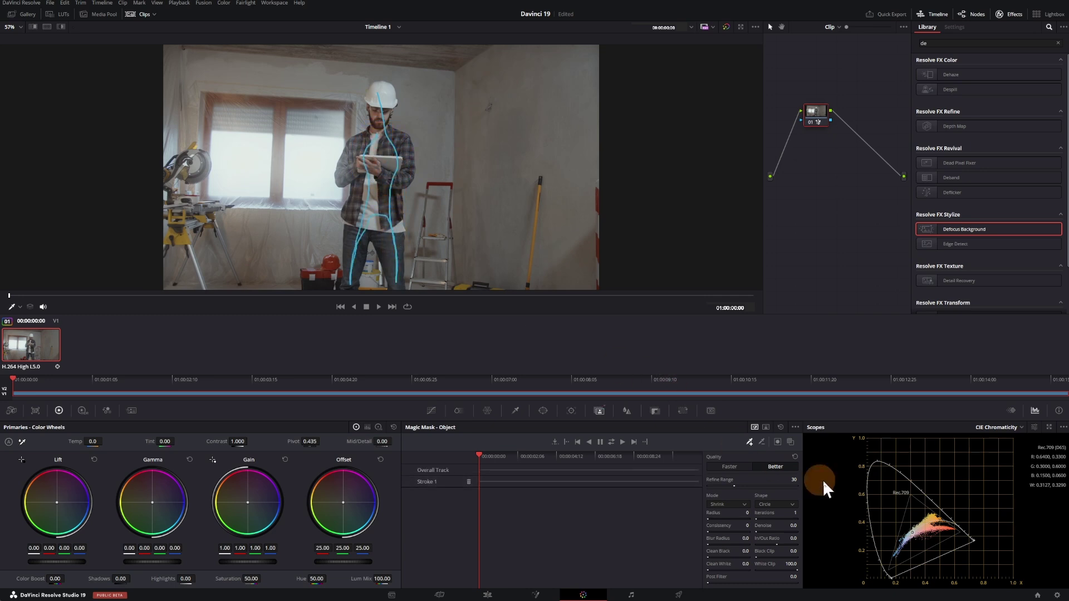
left_click(790, 441)
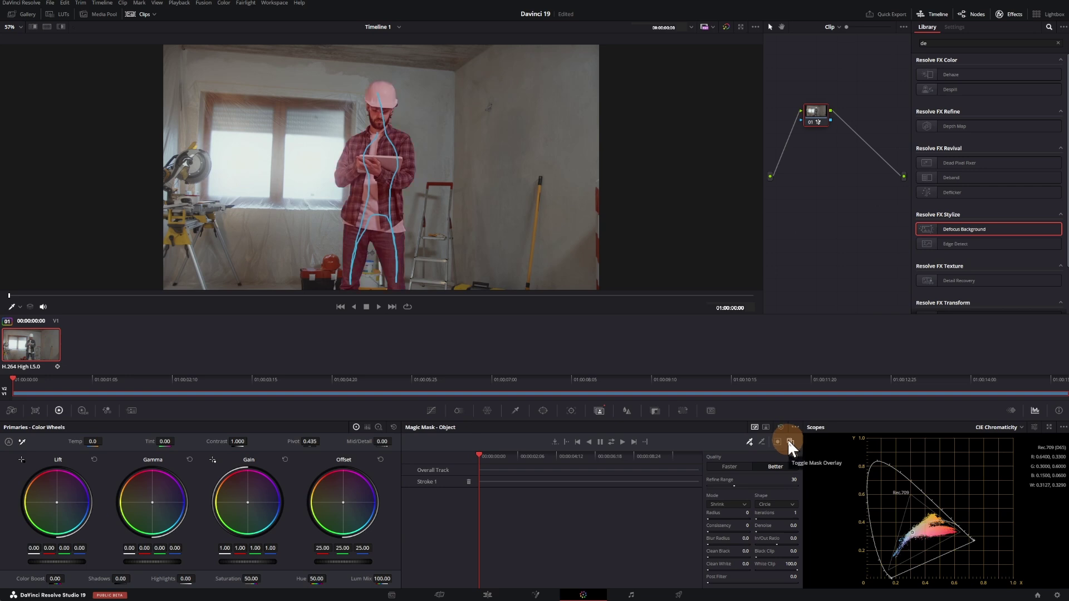
left_click(622, 442)
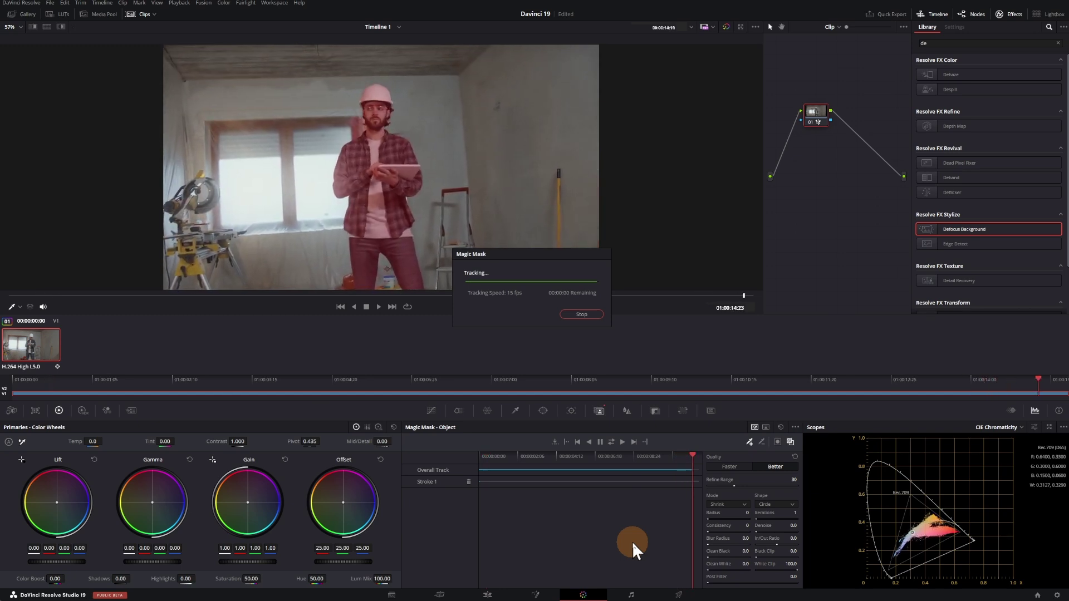
Return to the clip start, hide the red mask overlay, and turn off Show Strokes.
left_click(790, 441)
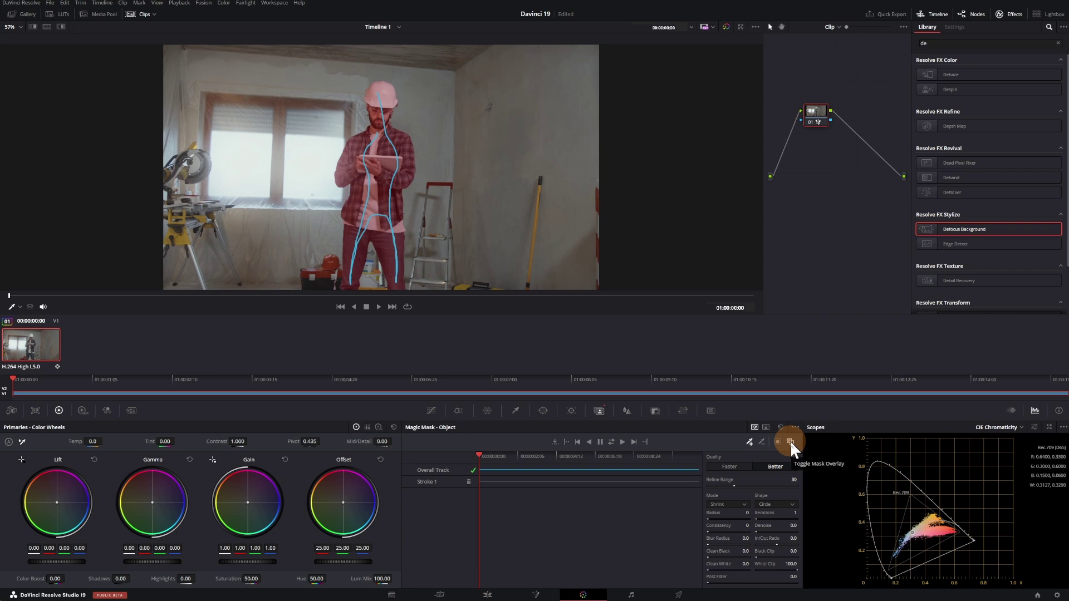
left_click(791, 440)
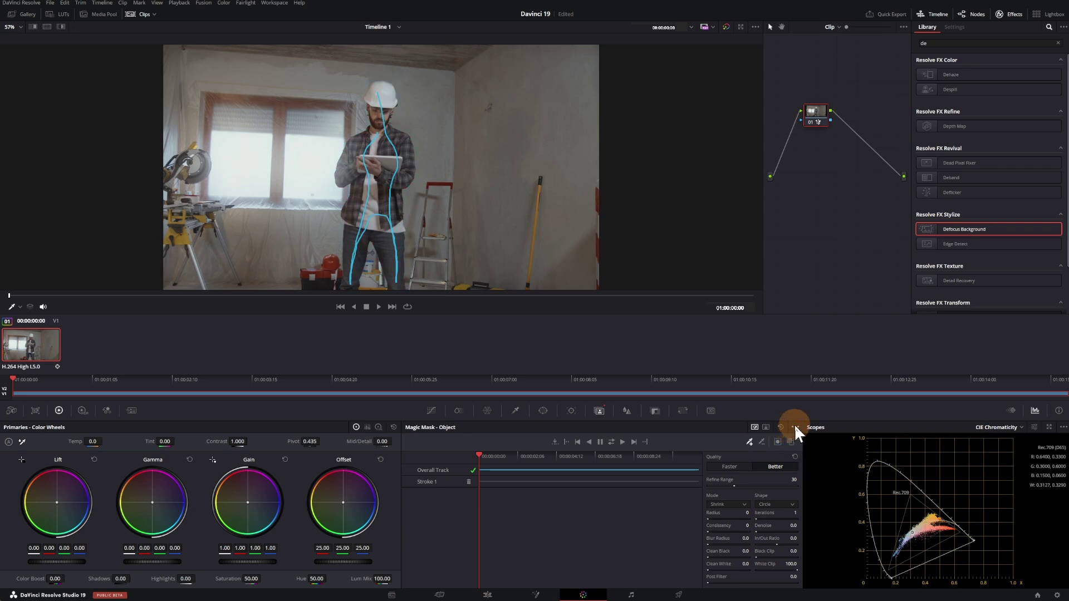
left_click(795, 428)
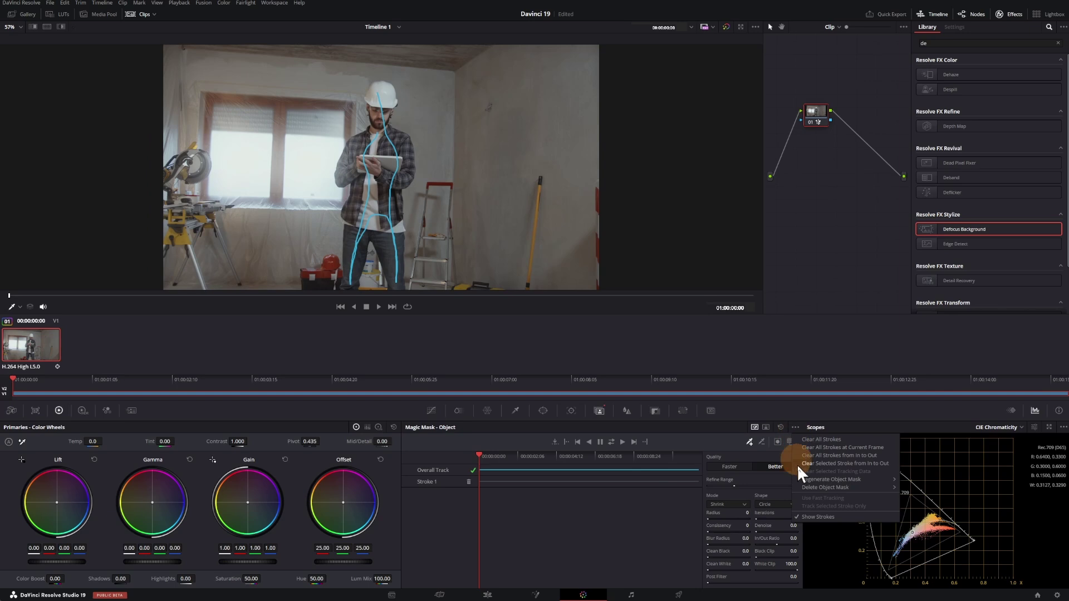
left_click(804, 515)
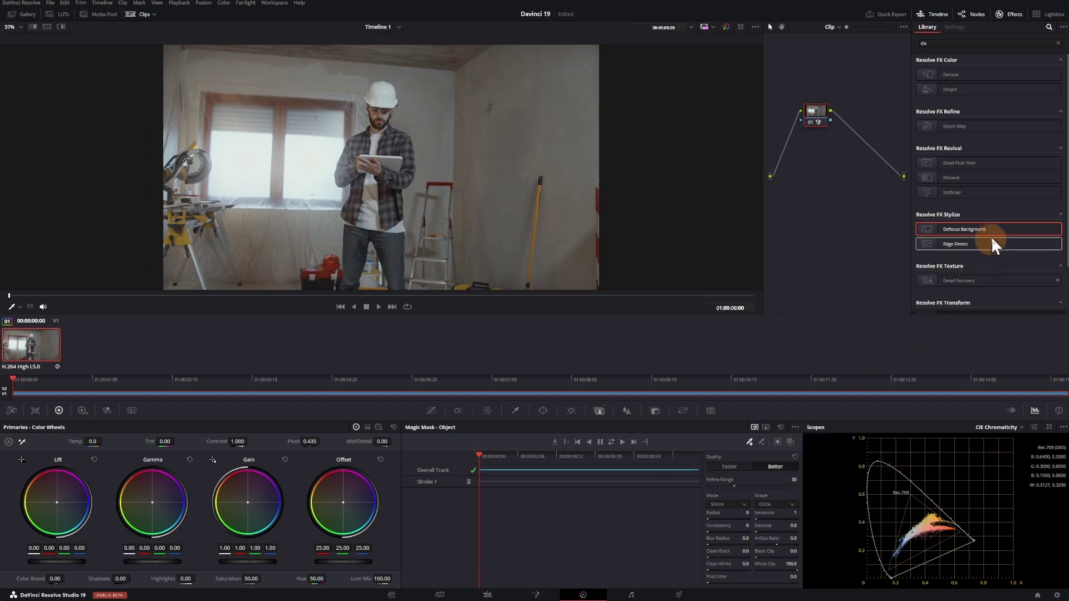
Apply Defocus Background to the masked node and raise the blur to 0.618.
left_click_drag(994, 225, 818, 112)
left_click(1030, 95)
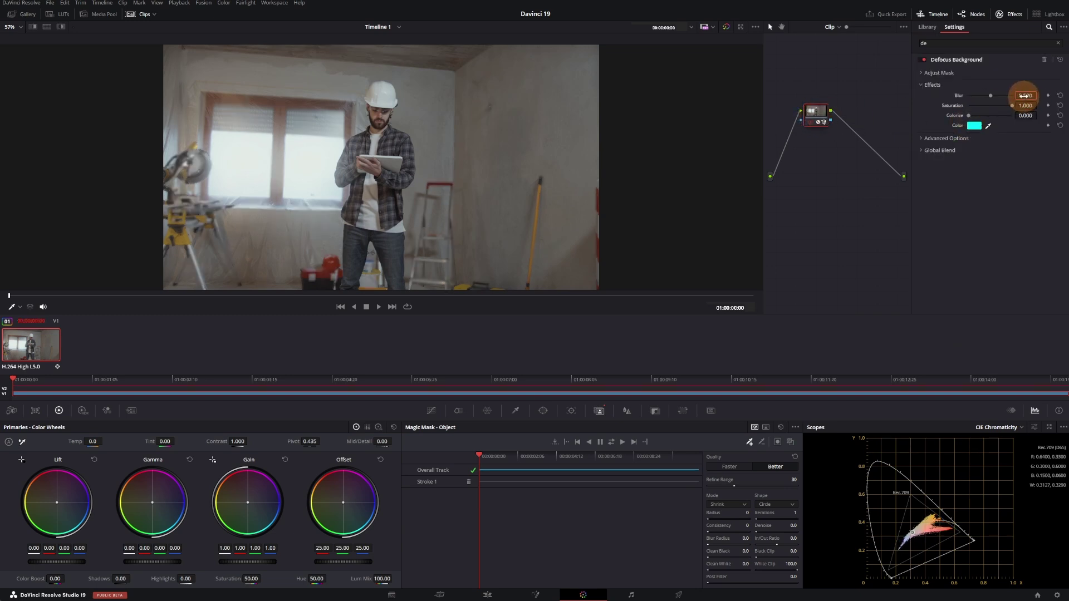
left_click_drag(1047, 94, 1061, 95)
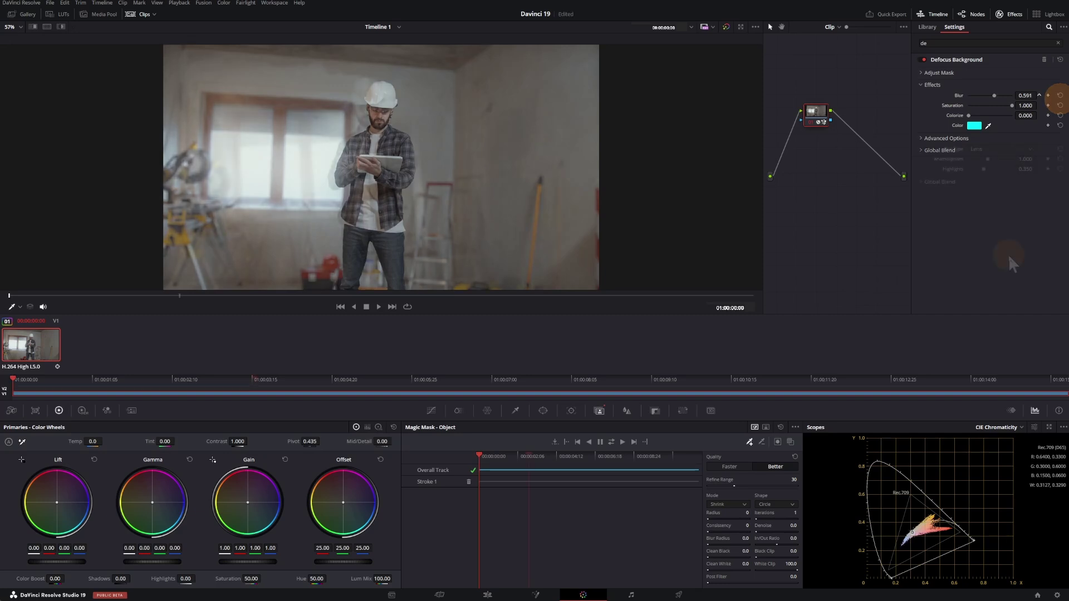
left_click(1008, 255)
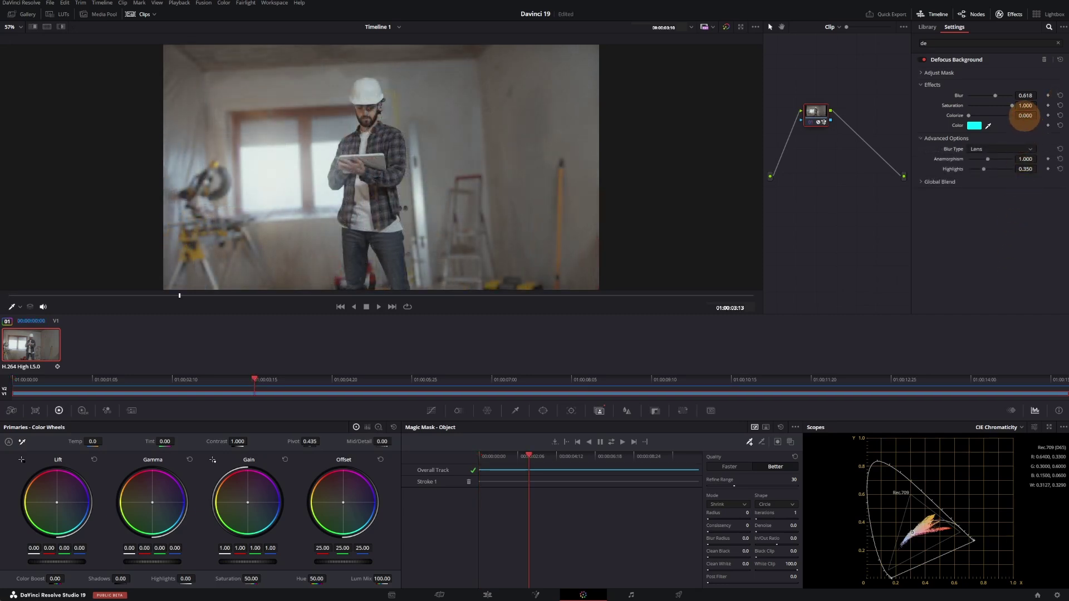
Raise the Colorize amount and tint the defocused background pink.
left_click_drag(1032, 117, 976, 126)
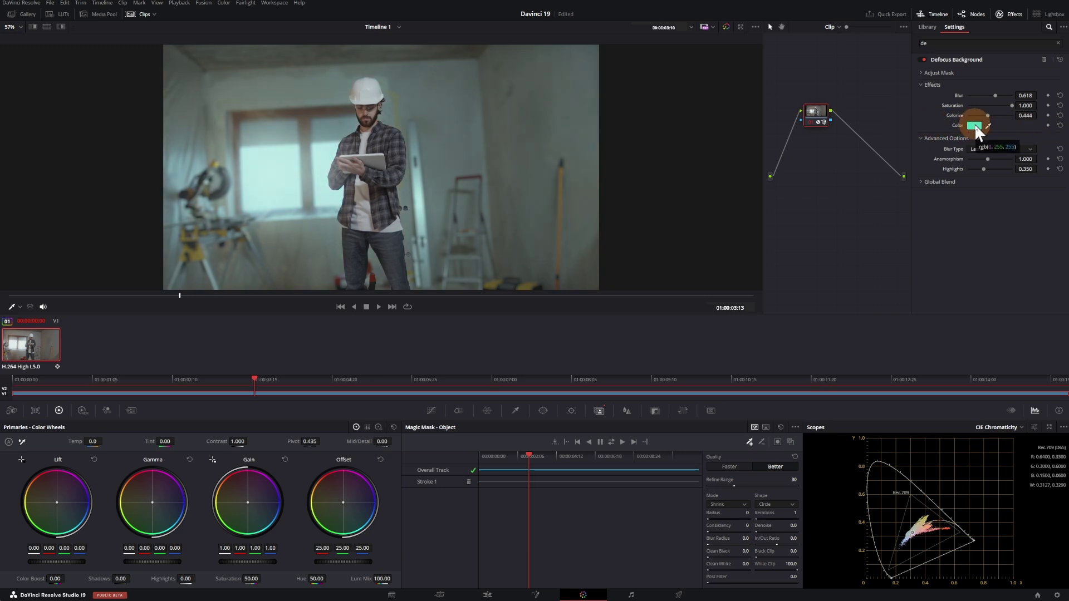
left_click(975, 125)
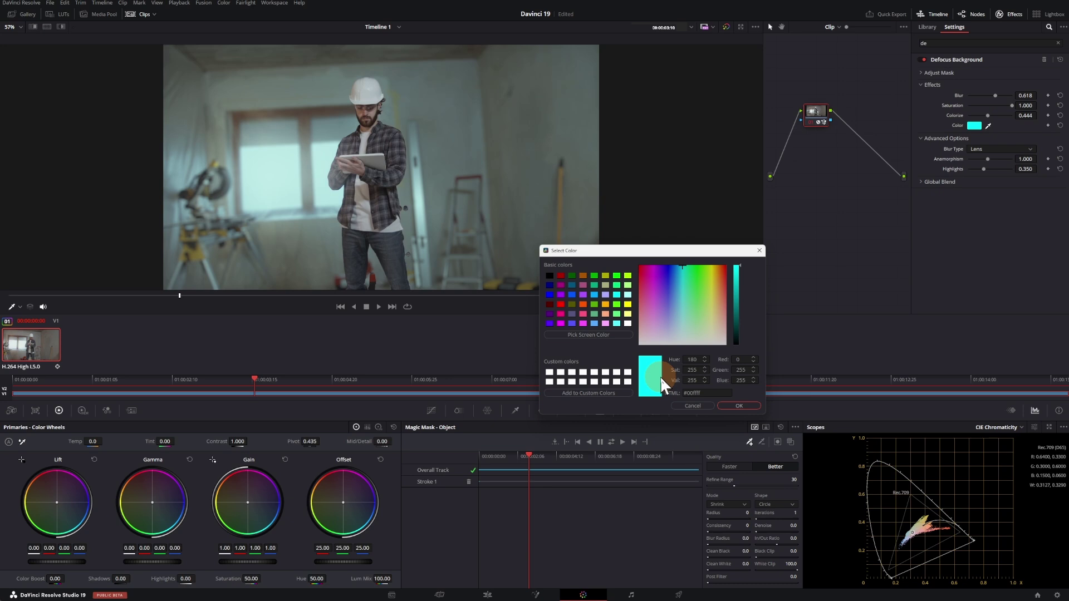
left_click(605, 323)
left_click(738, 406)
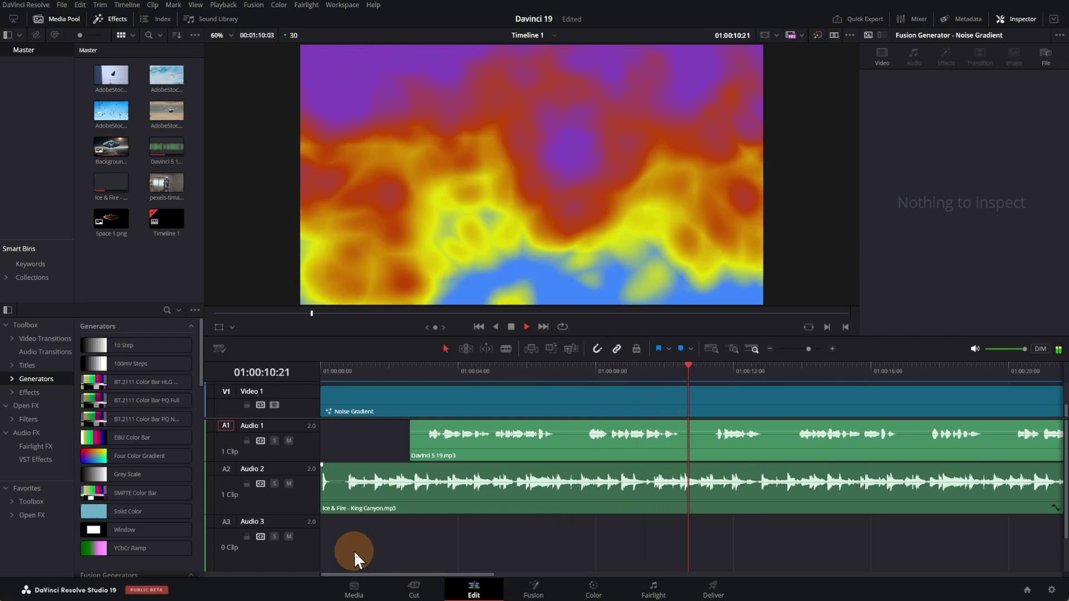
Enable the Ducker on Audio 2 with Duck Level 18.0, then replay the ducked section.
left_click(299, 498)
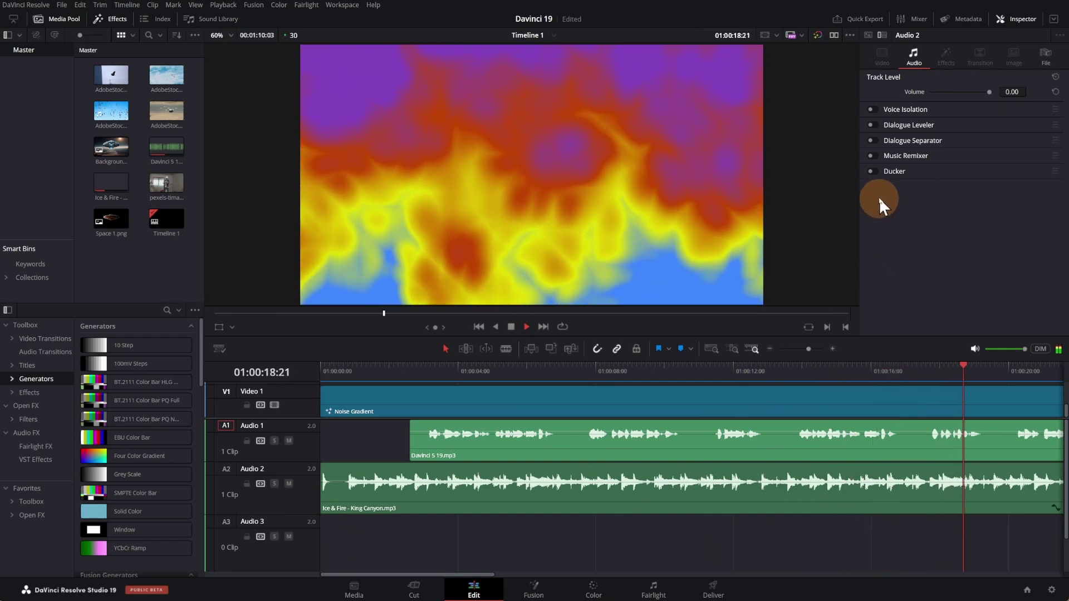
left_click(874, 170)
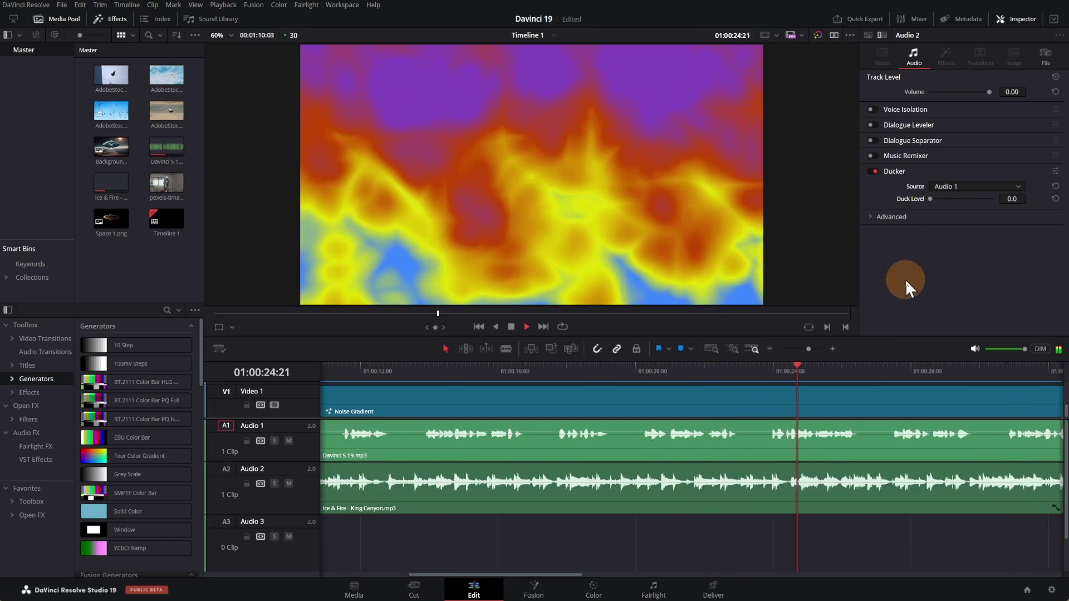
left_click_drag(930, 199, 1024, 206)
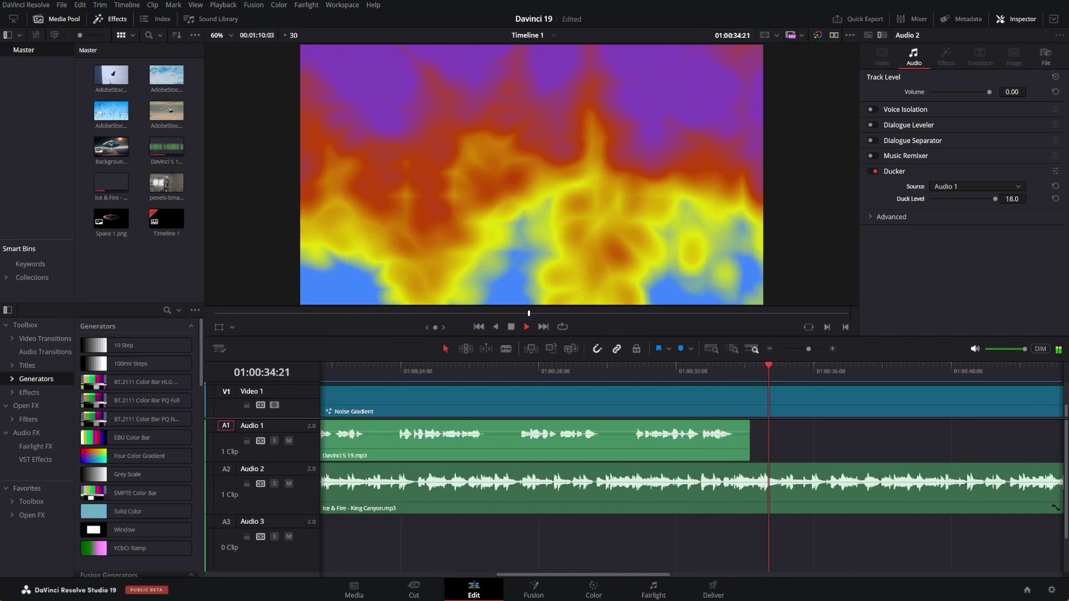
left_click(361, 551)
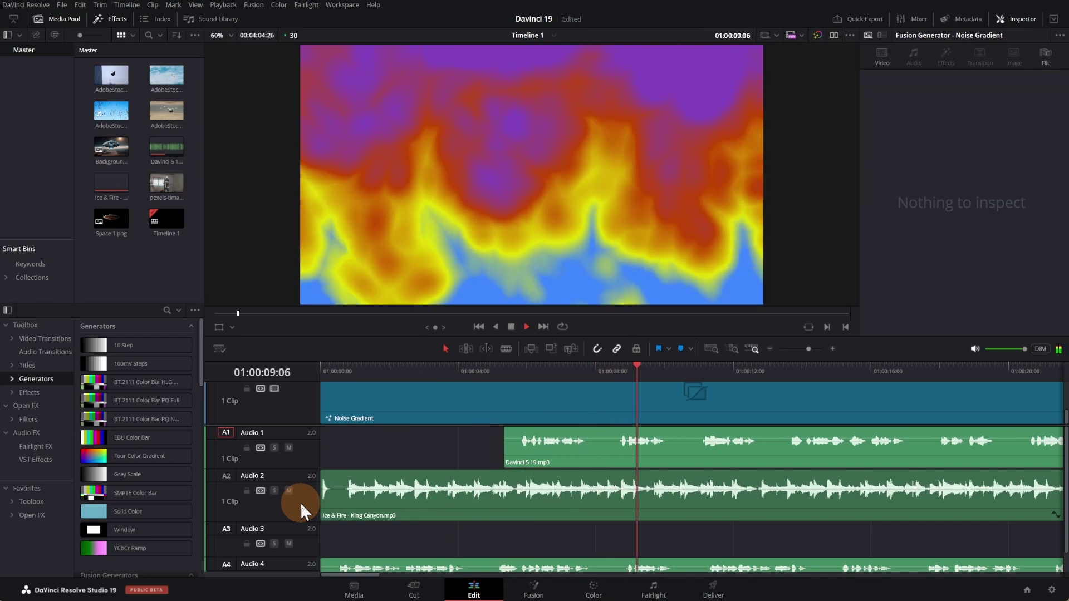
left_click(299, 502)
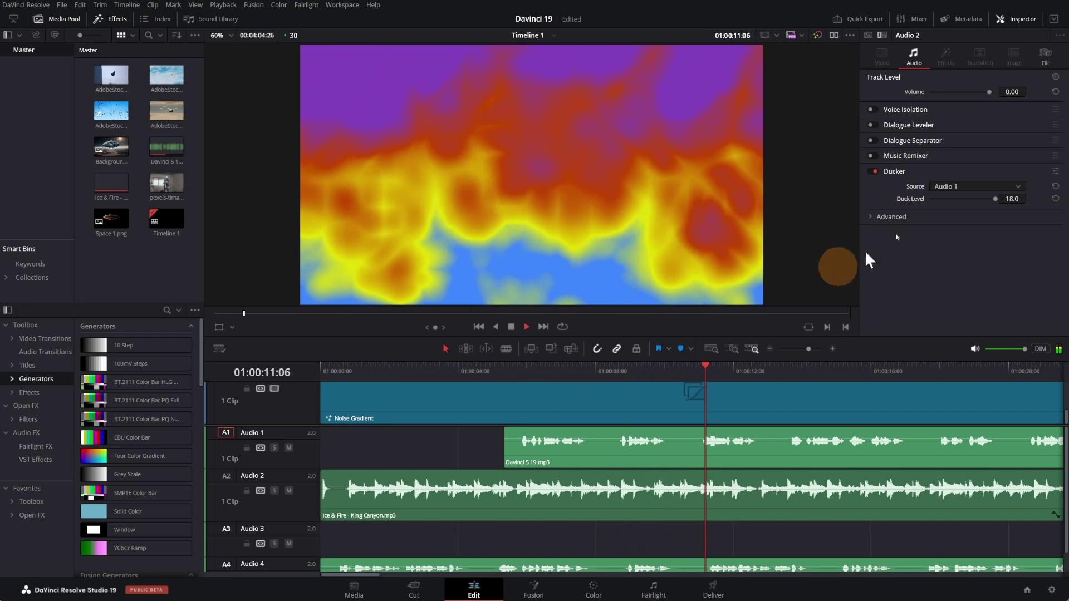
Enable Music Remixer on Audio 2, toggling Mute Voice and Mute Drums on and off.
left_click(877, 156)
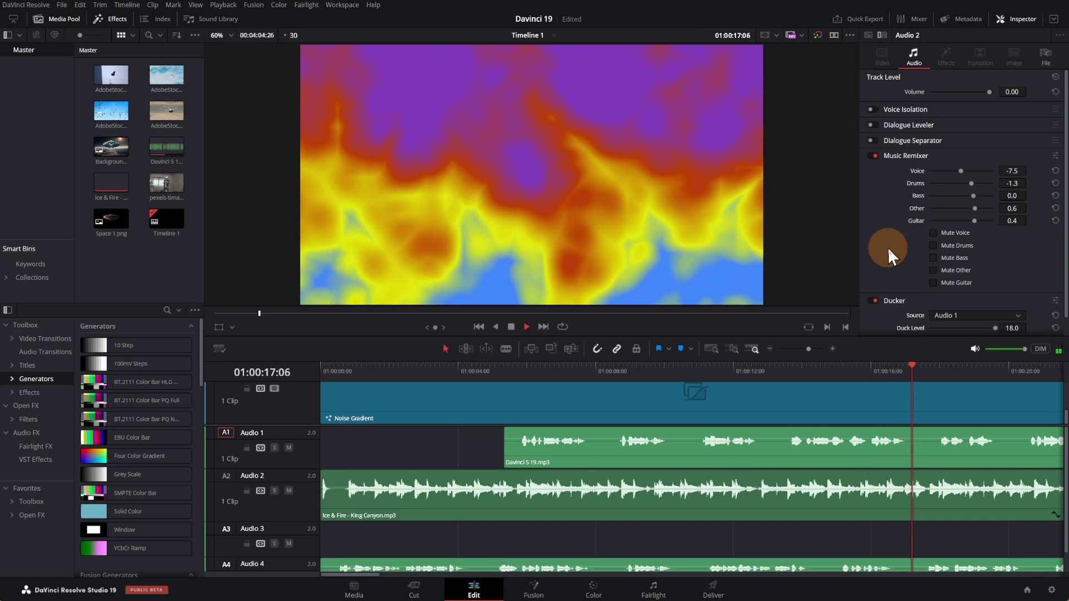
left_click(933, 233)
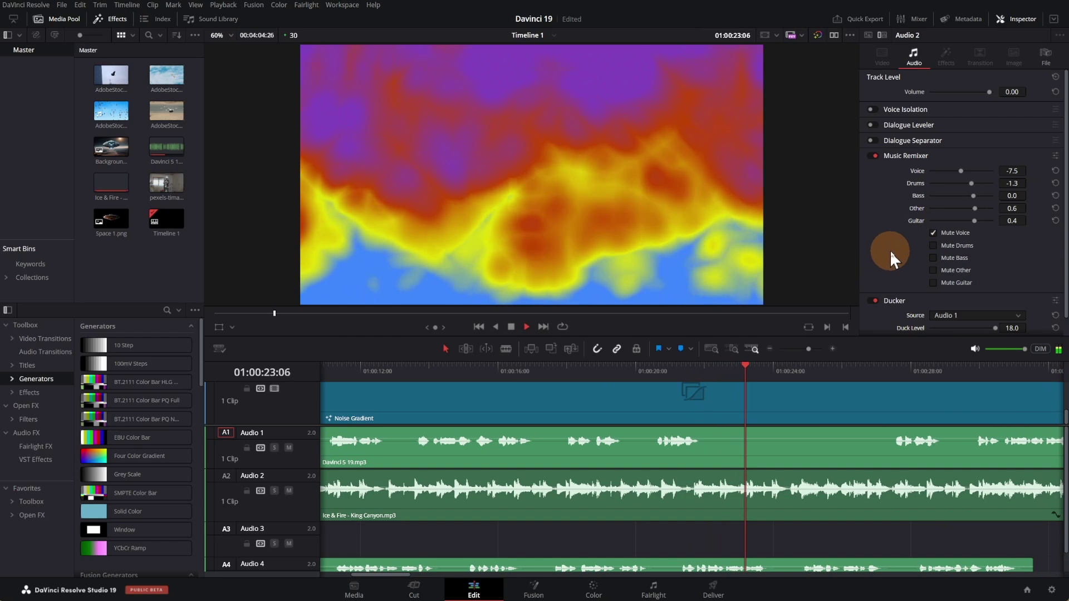
left_click(934, 233)
left_click(934, 246)
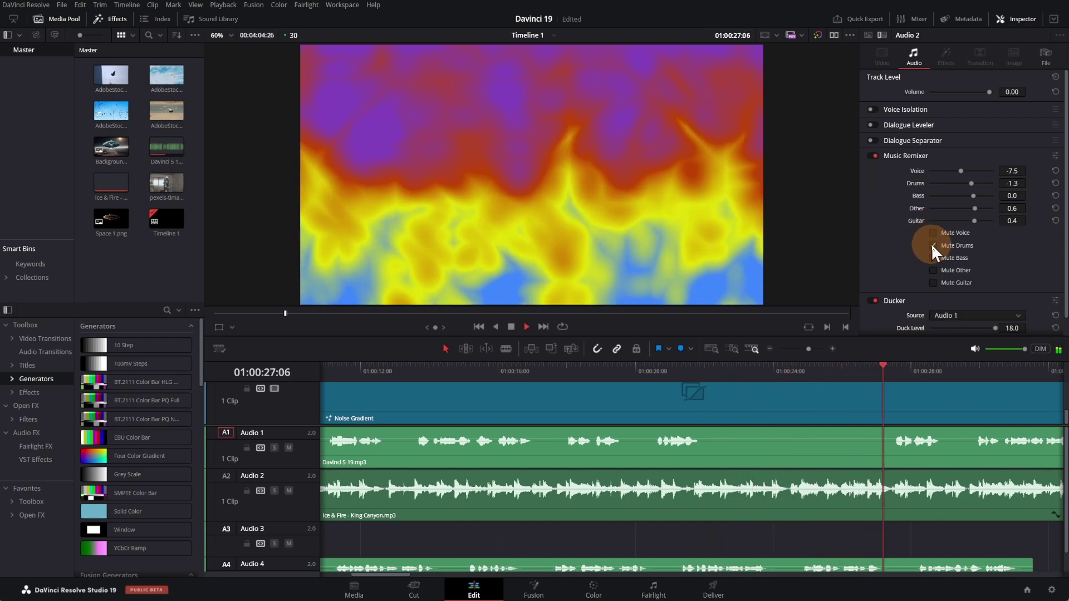
left_click(934, 245)
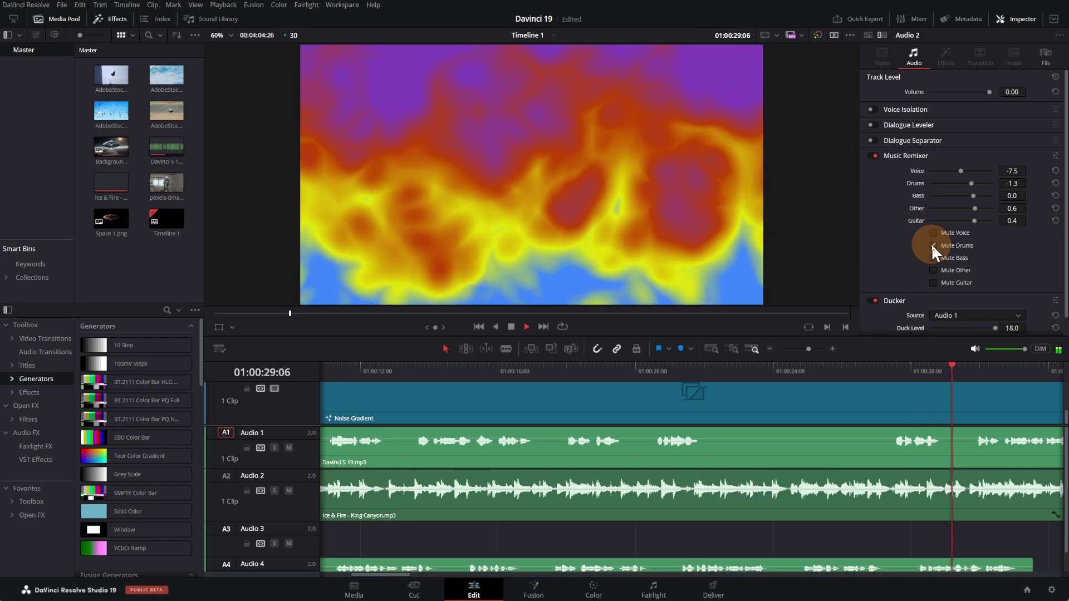